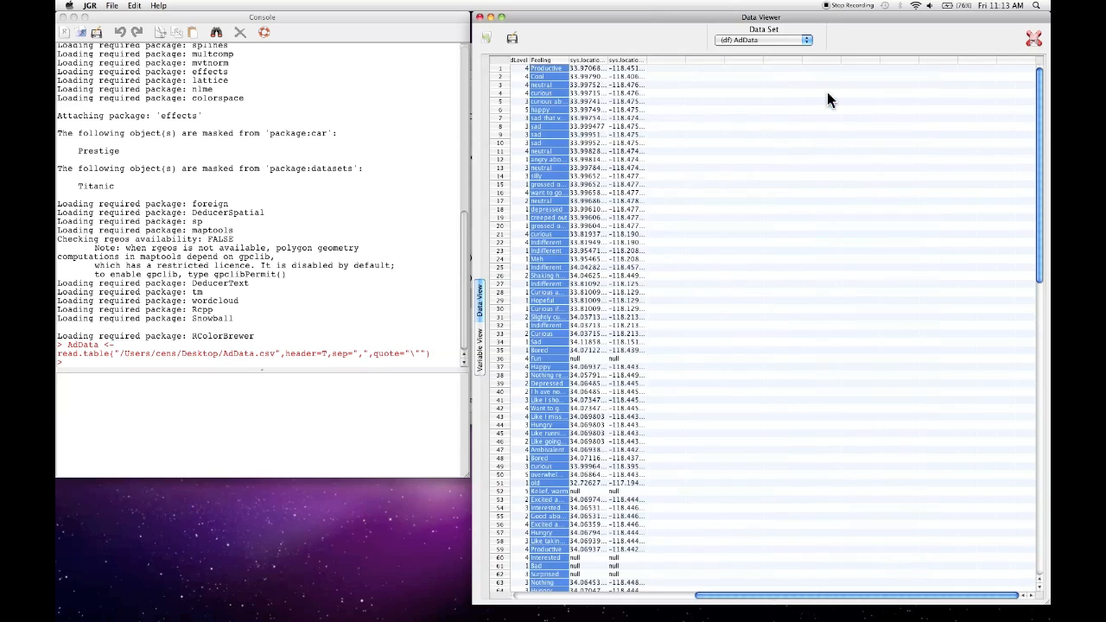
- Widen the Feeling column of AdData to show the full responses and look through its rows
drag(570, 64, 881, 76)
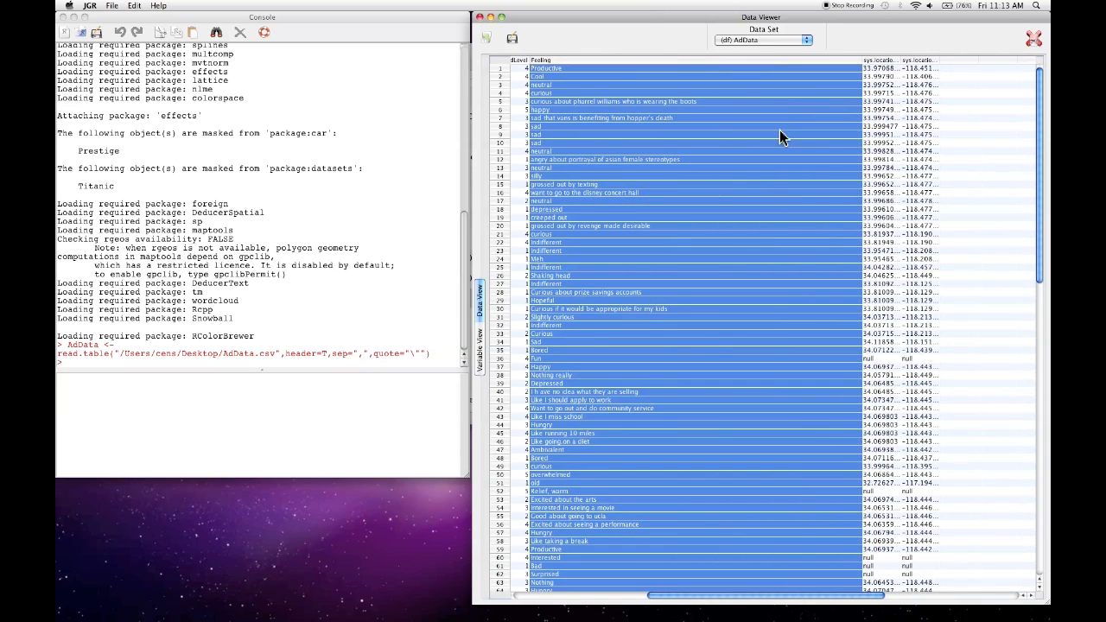
click(769, 132)
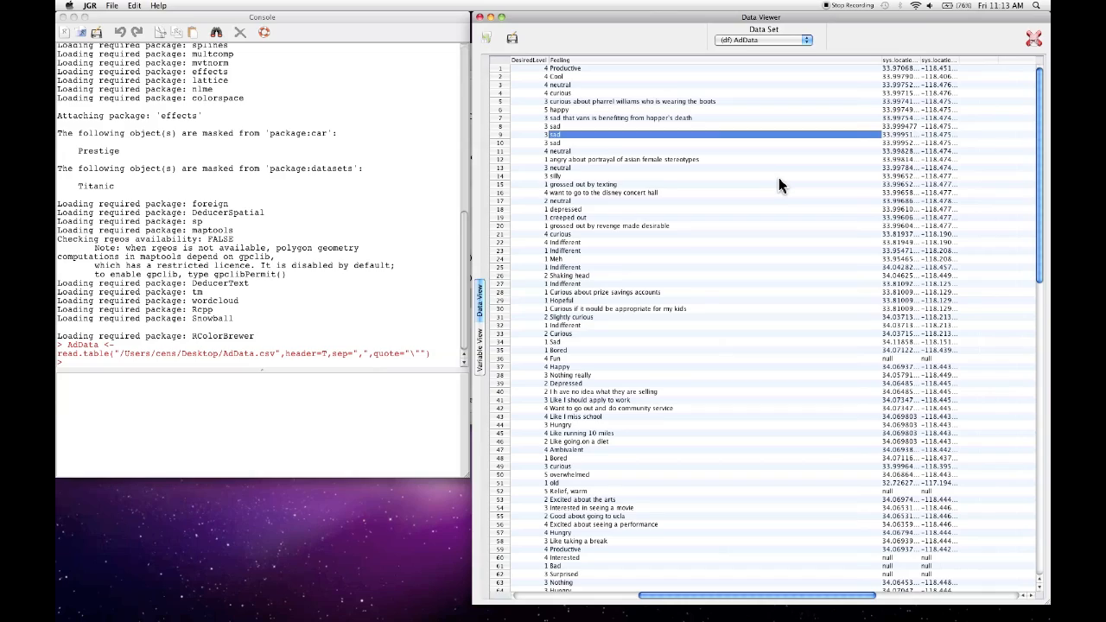
scroll(778, 177, down, 10)
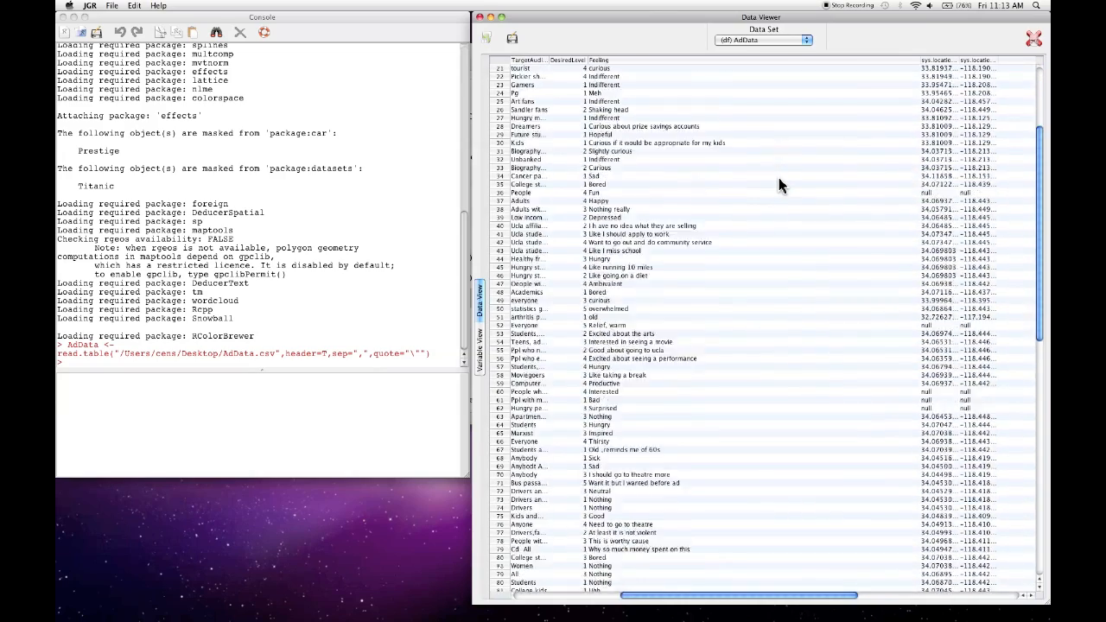
scroll(778, 175, down, 15)
scroll(779, 177, up, 8)
scroll(779, 177, up, 13)
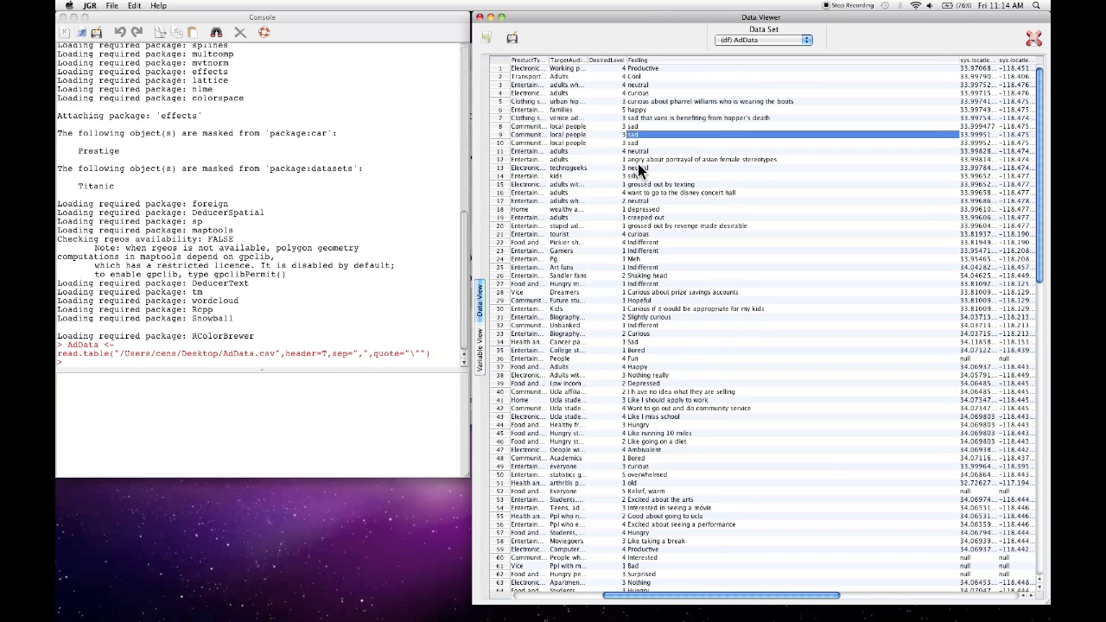
click(647, 68)
- Extract a corpus from the Feeling column of the AdData data frame and save it as Feeling.corpus
click(309, 163)
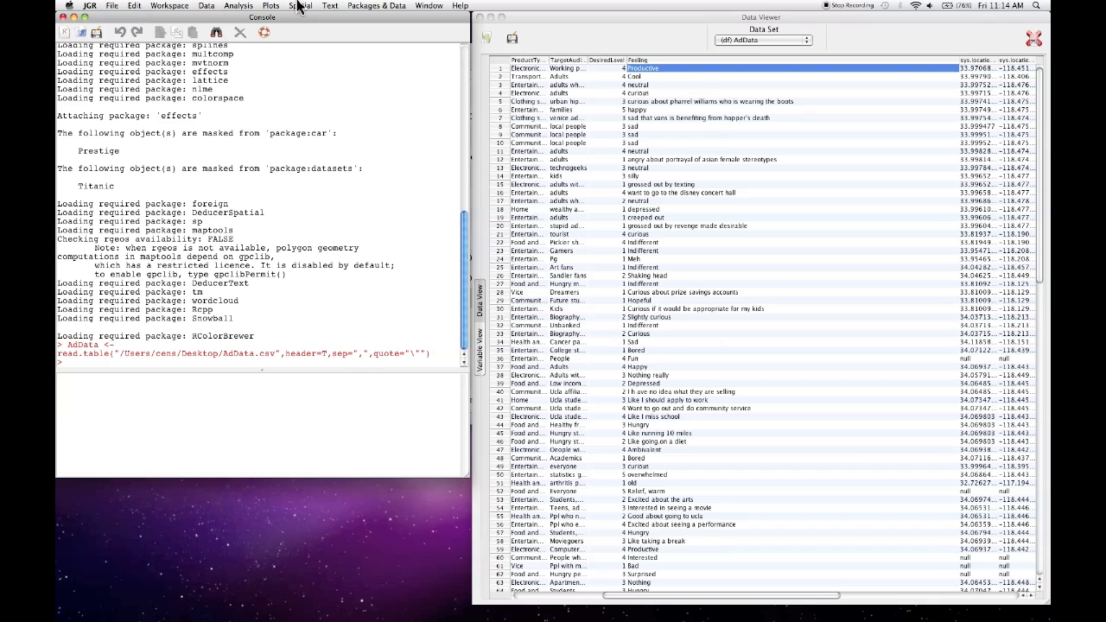
click(331, 6)
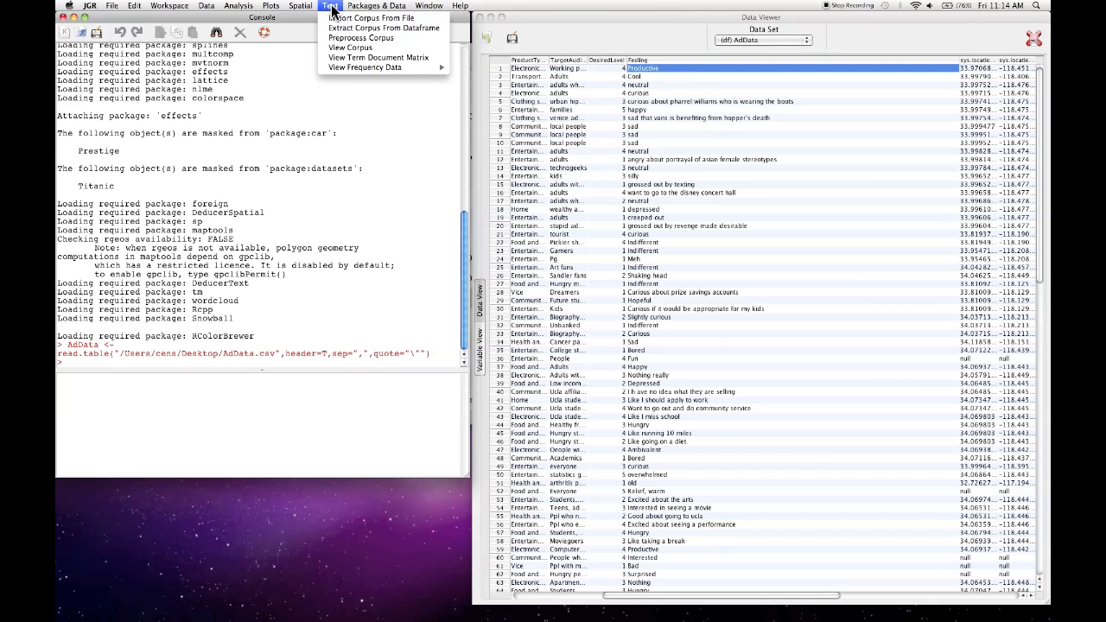
click(395, 29)
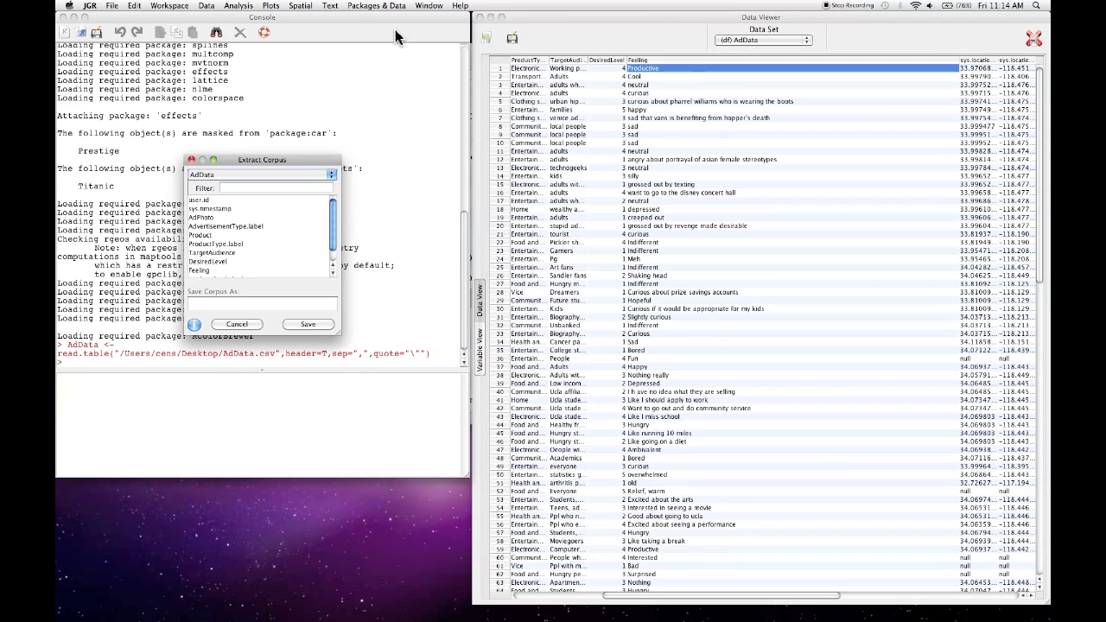
drag(307, 158, 399, 124)
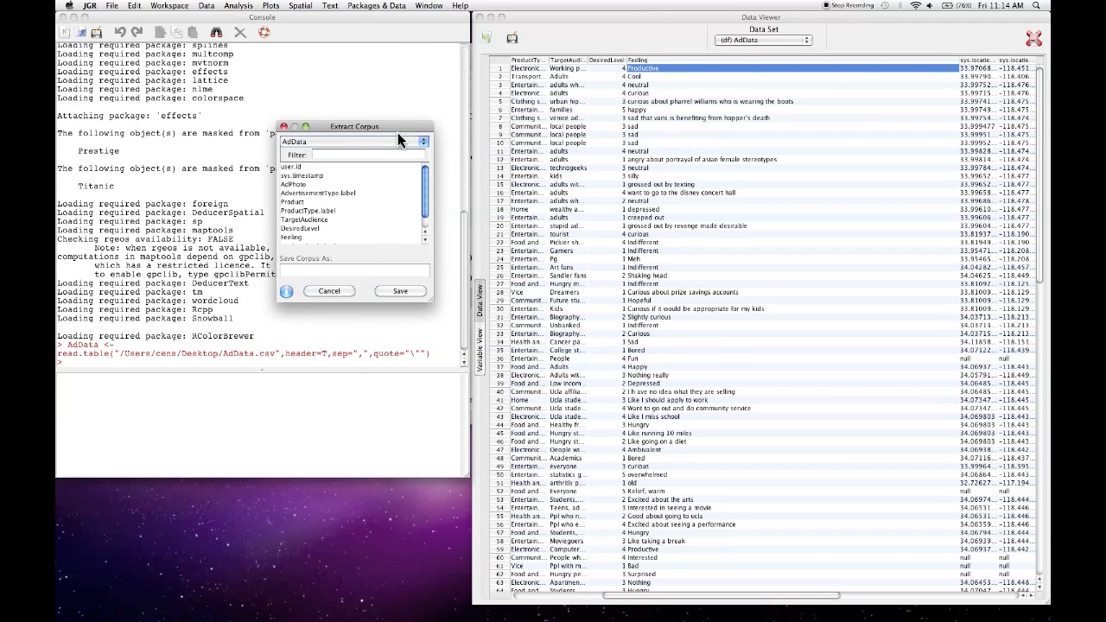
click(402, 140)
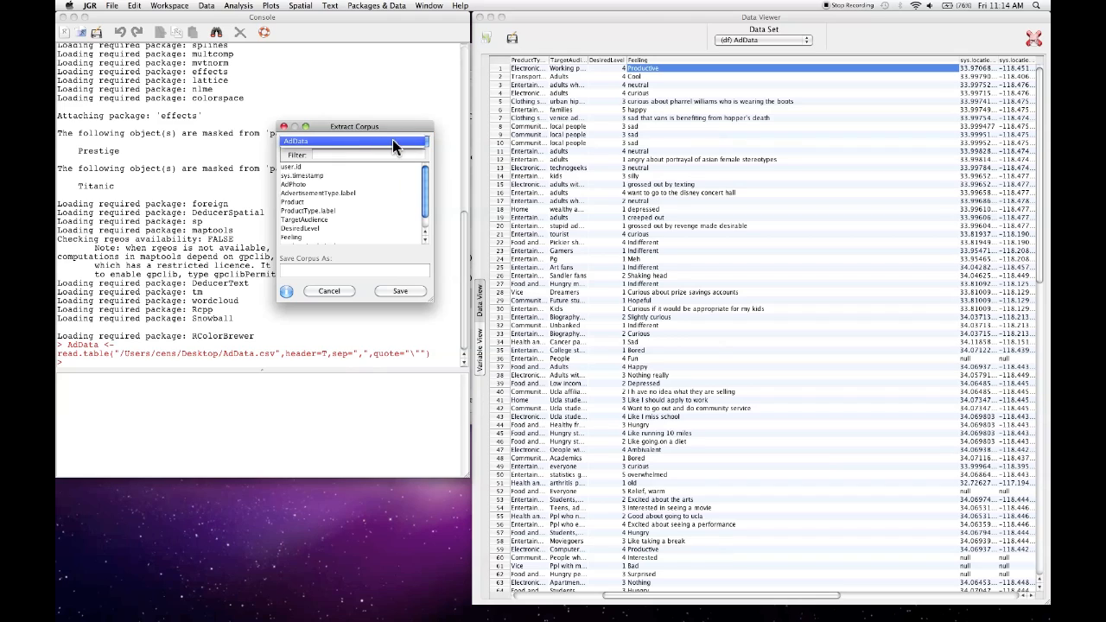
click(392, 140)
scroll(321, 215, down, 1)
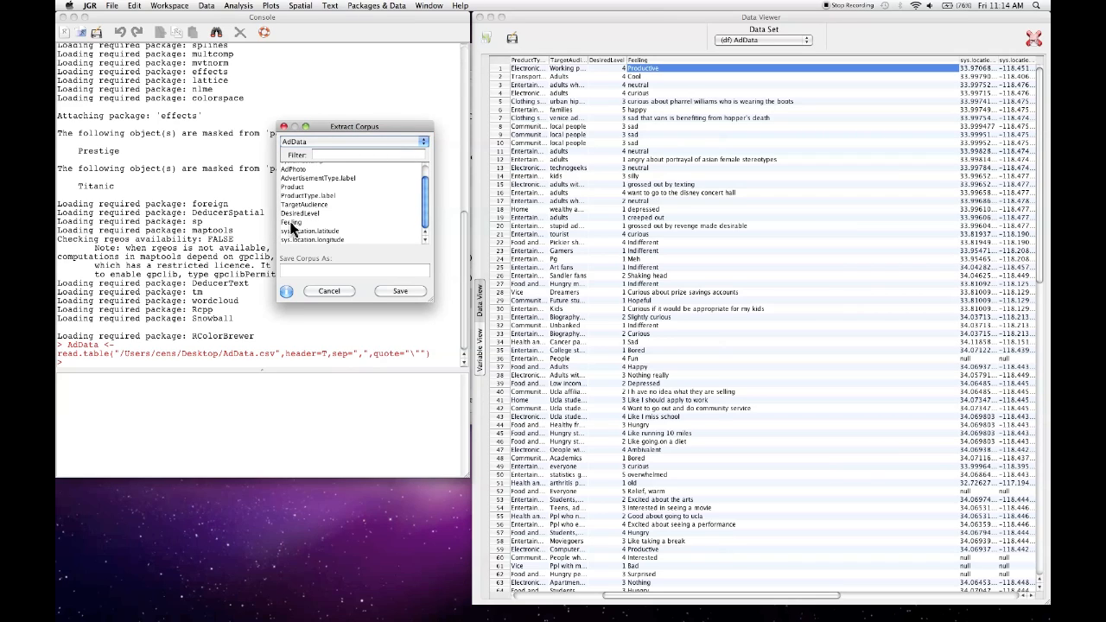
click(292, 222)
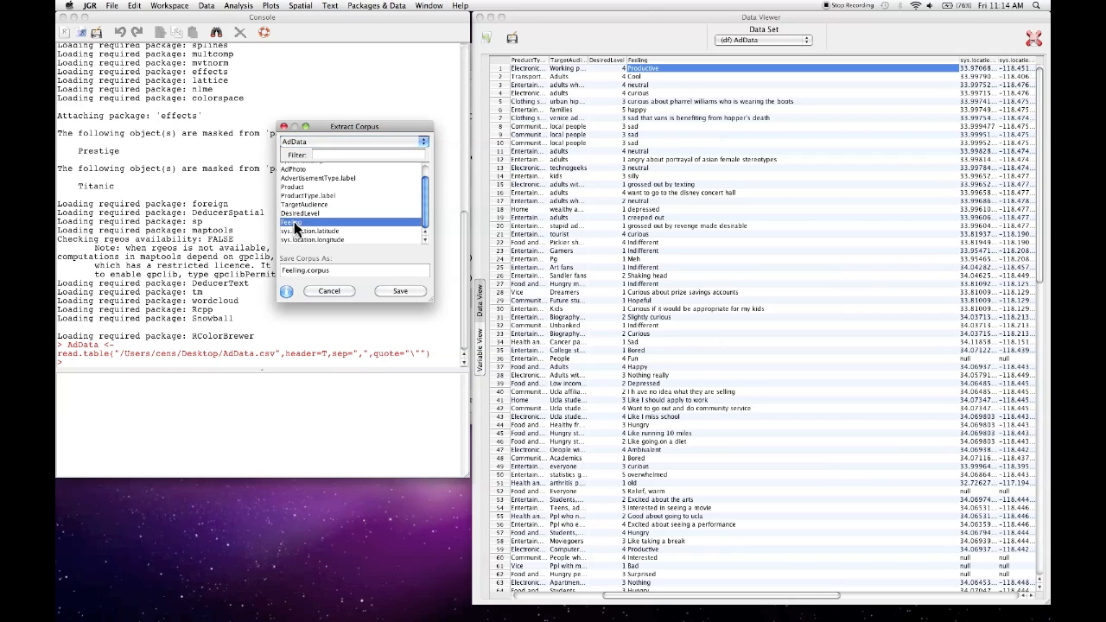
click(351, 273)
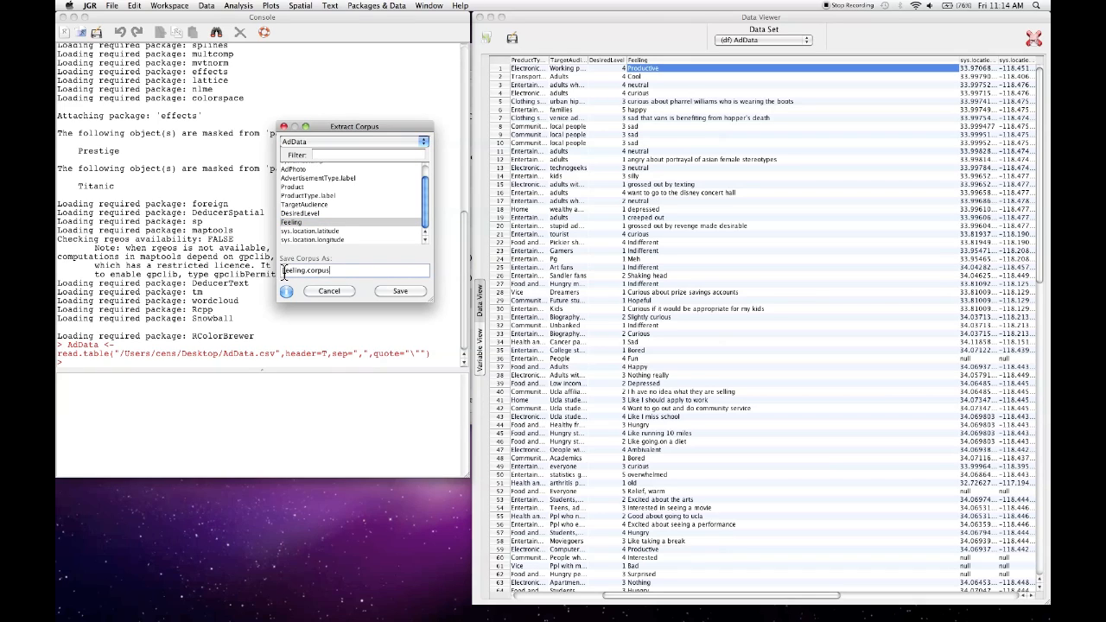
click(398, 293)
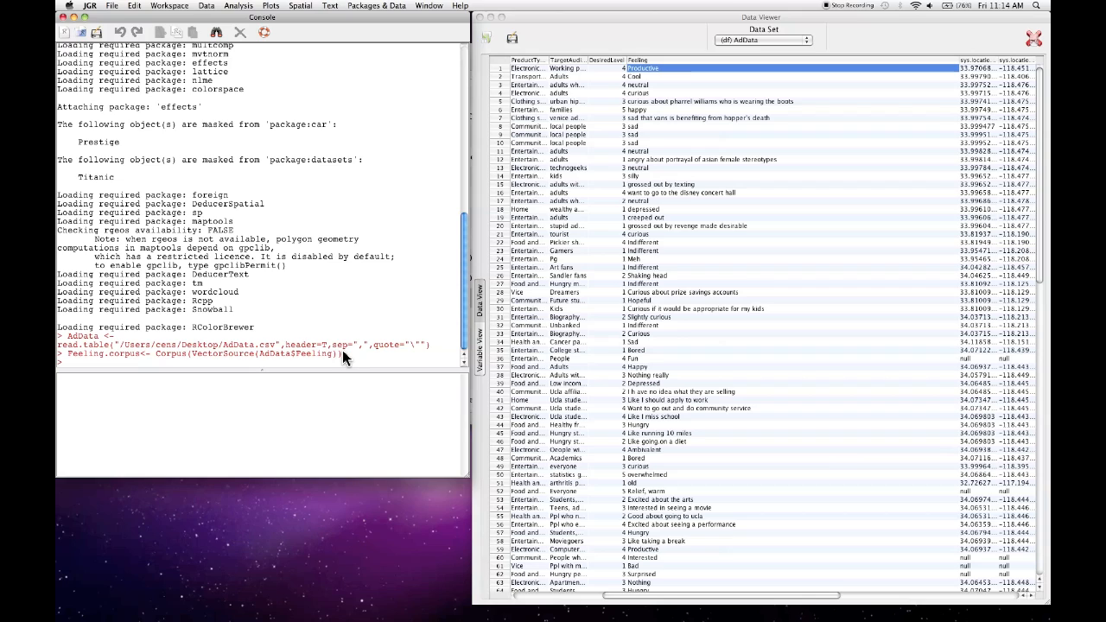
- Plot a word cloud of the top 100 terms in Feeling.corpus and enlarge the plot window
click(330, 6)
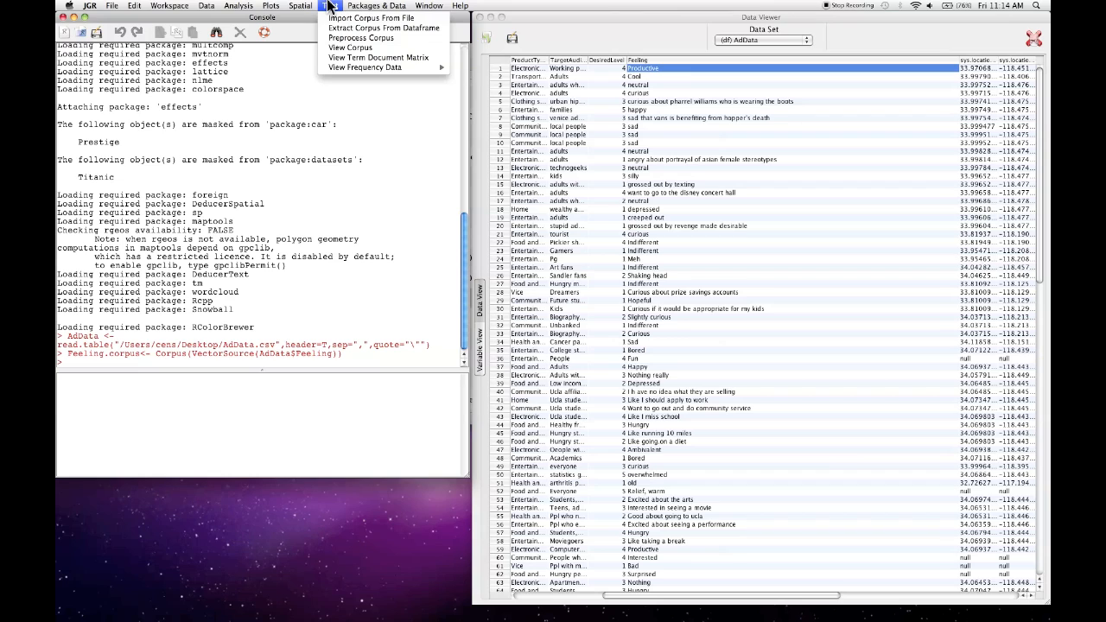
mouse_move(338, 65)
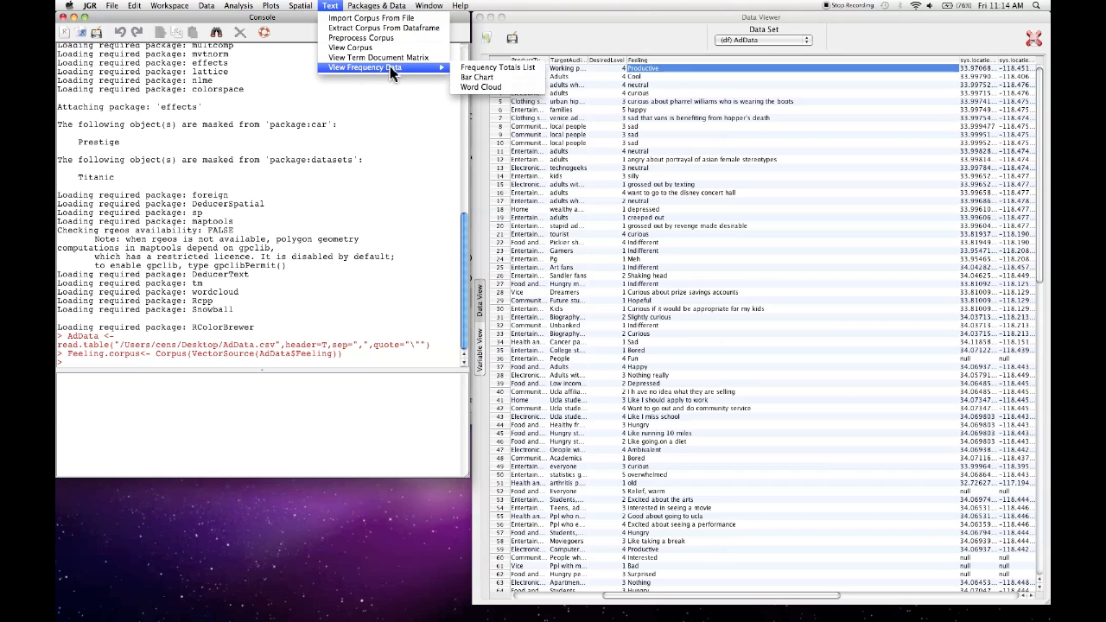
click(489, 88)
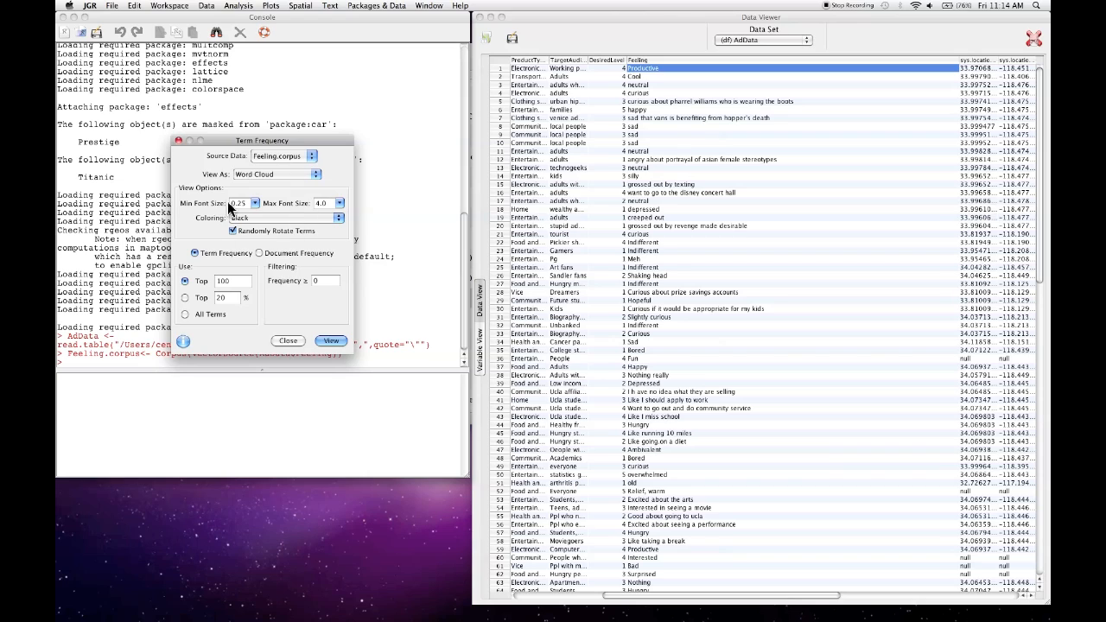
click(332, 341)
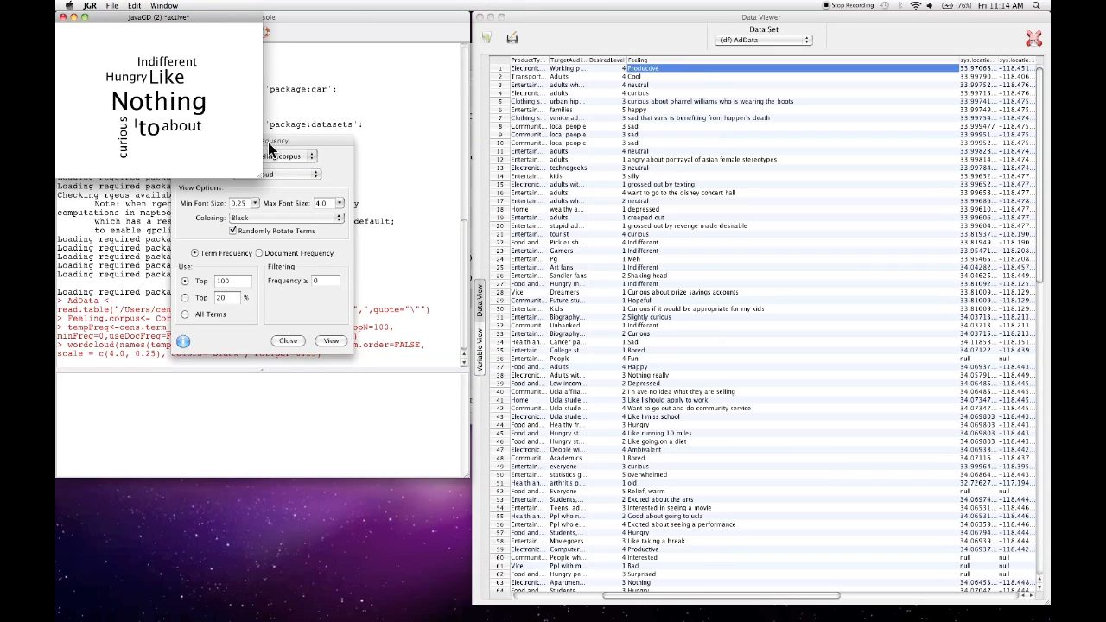
drag(264, 179, 754, 523)
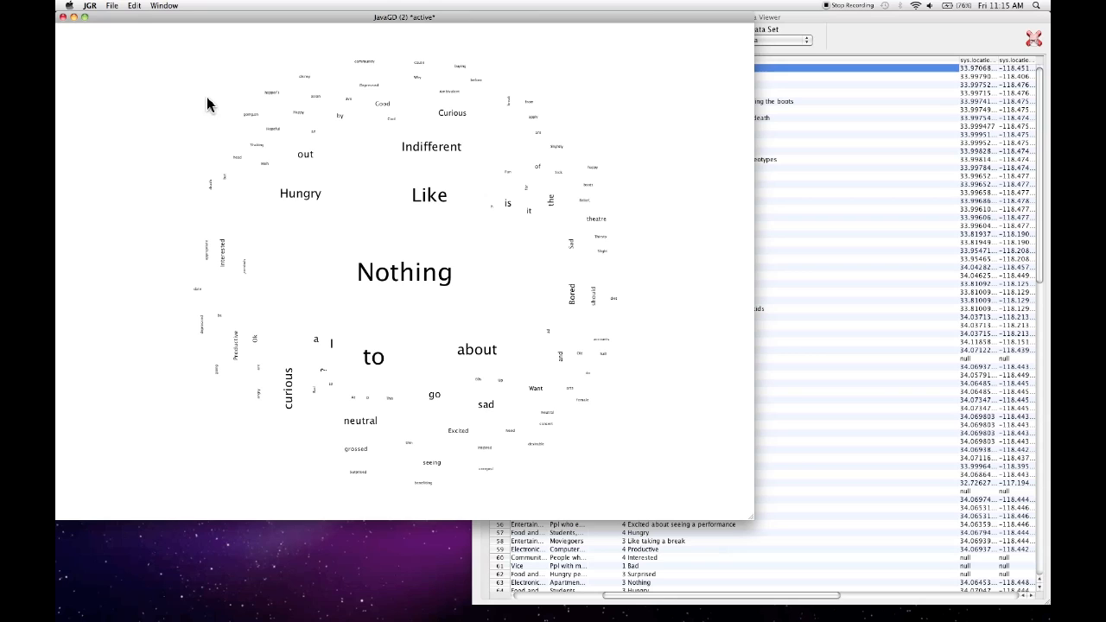
- Close the word cloud plot and the Term Frequency dialog
drag(145, 21, 213, 19)
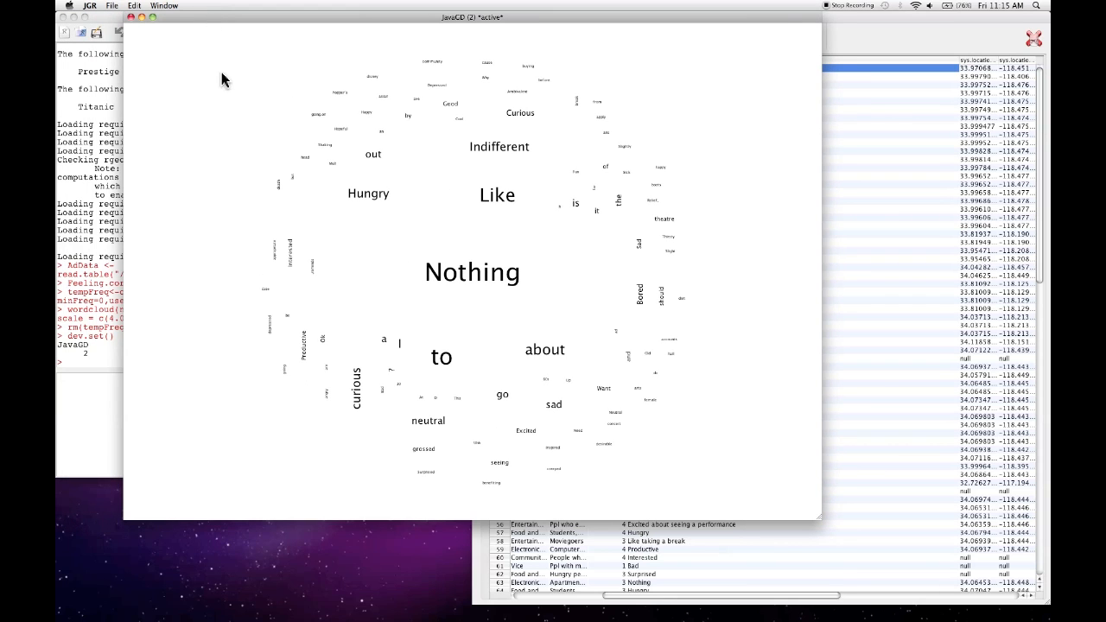
click(131, 17)
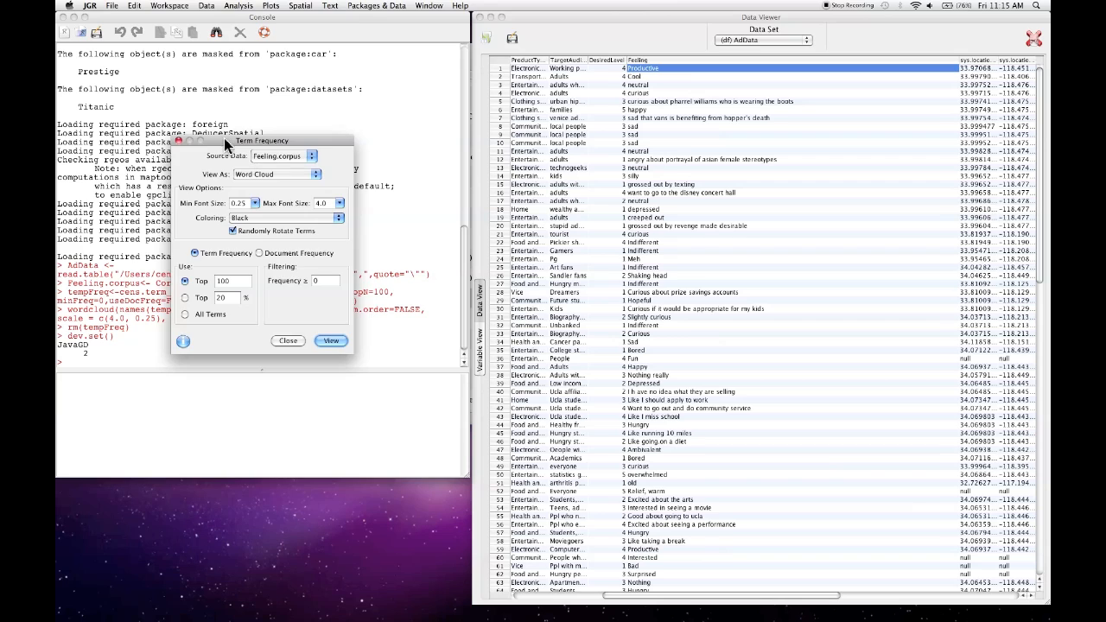
drag(227, 141, 258, 136)
click(317, 335)
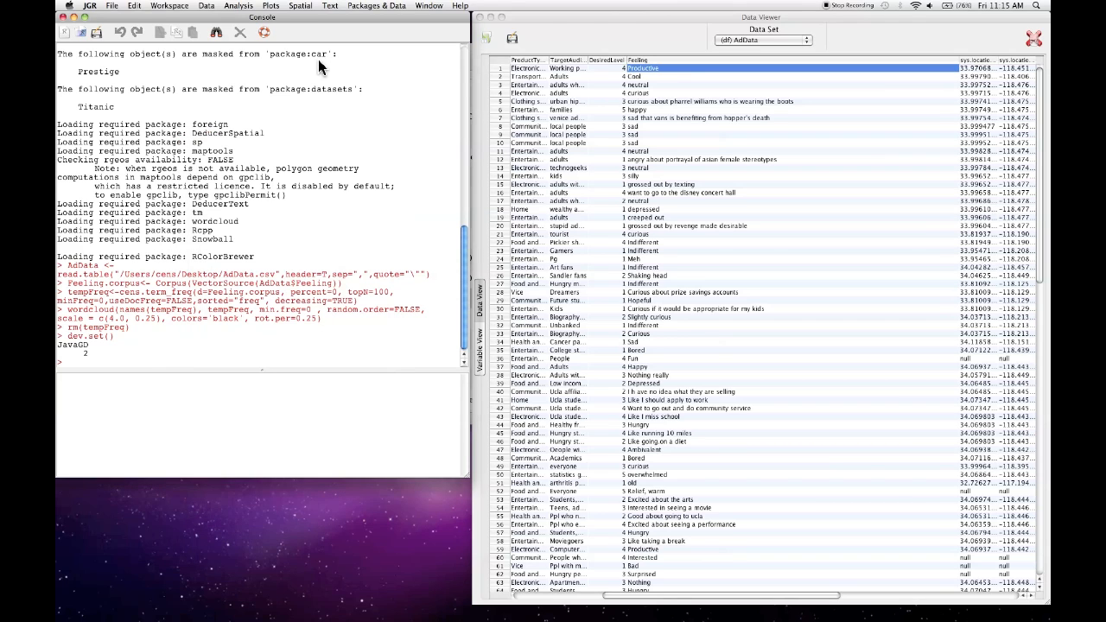
- Start preprocessing the Feeling.corpus corpus and print the default stopwords to the console
click(334, 6)
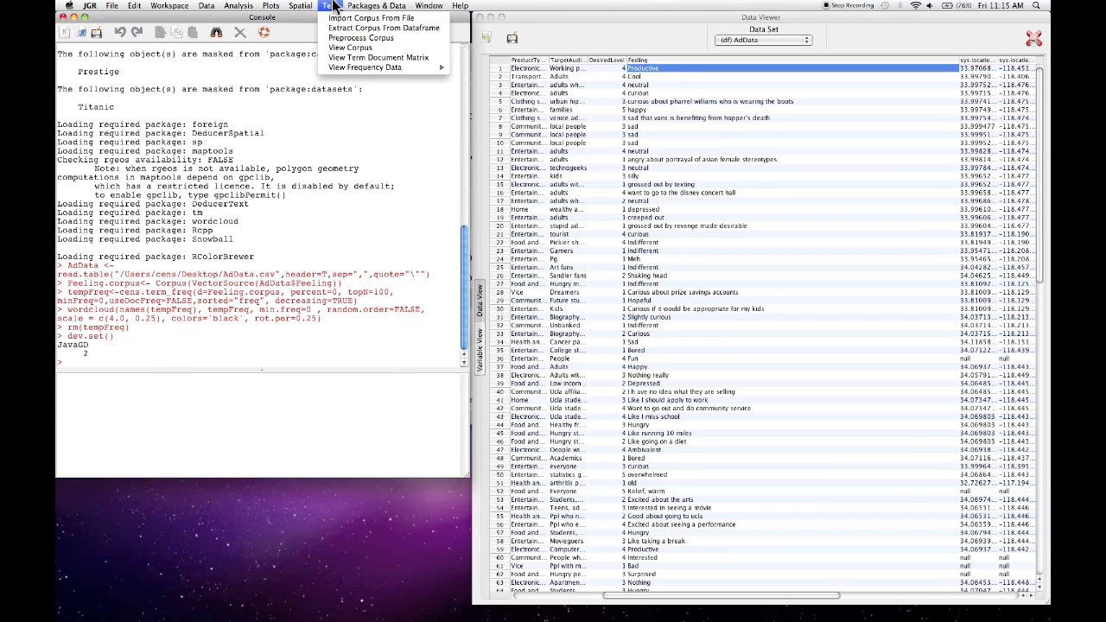
click(388, 47)
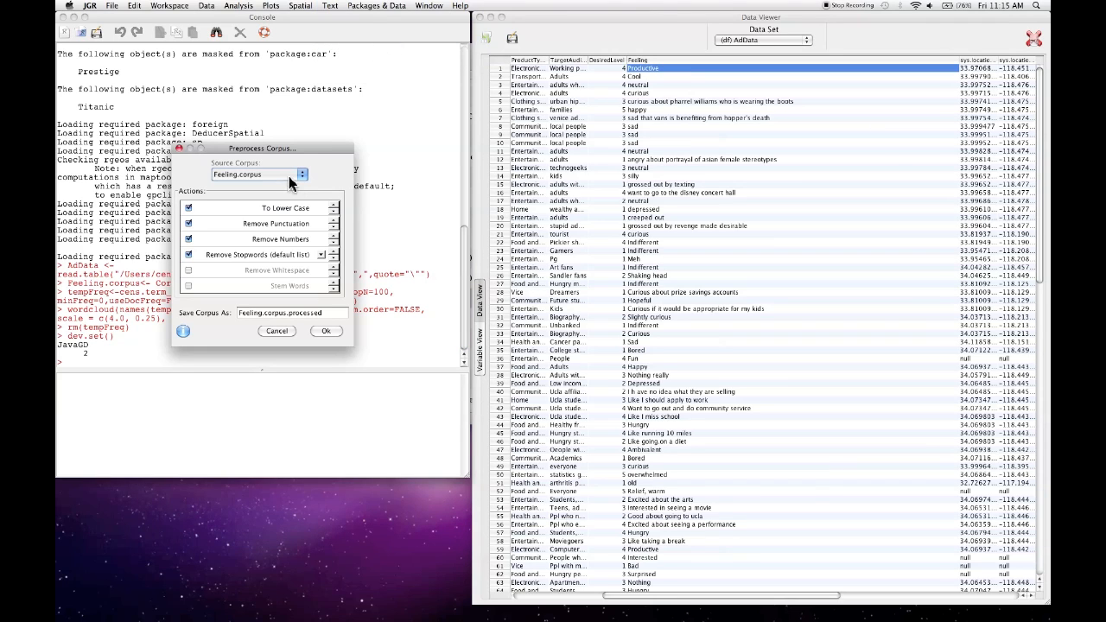
click(290, 175)
click(278, 174)
click(321, 255)
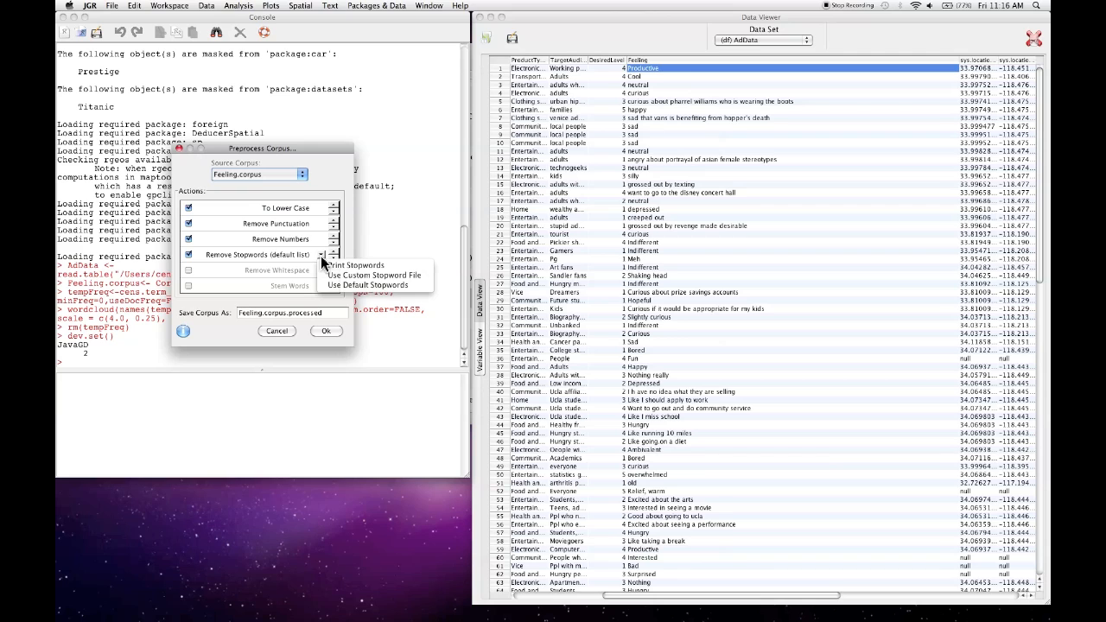
click(370, 268)
- Move the Preprocess Corpus dialog off the console and read through the printed stopword list
drag(264, 149, 616, 128)
click(326, 192)
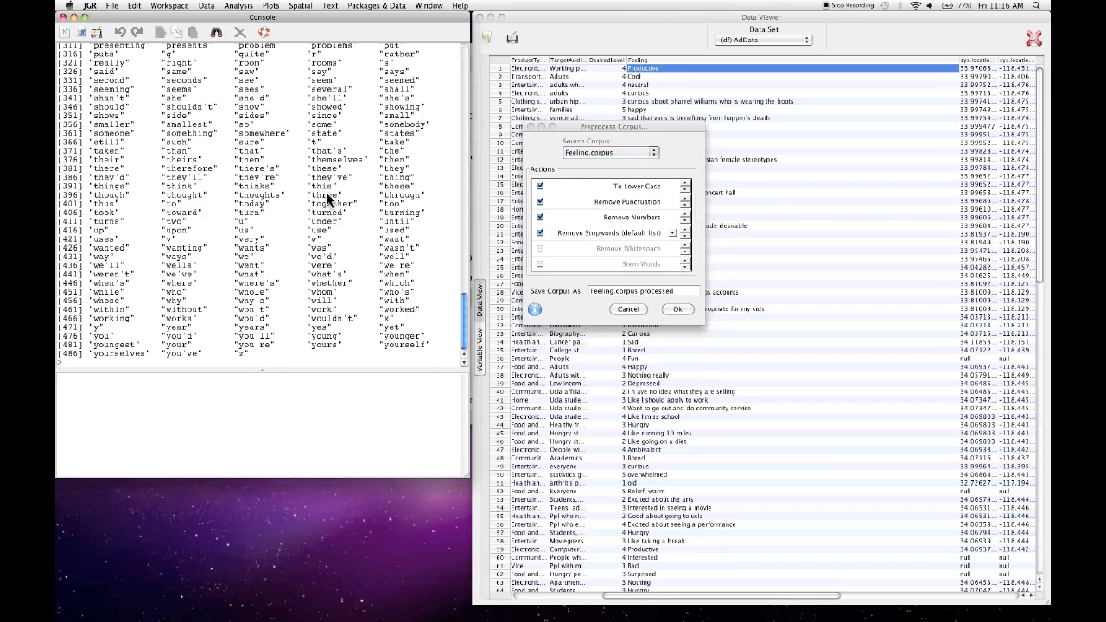
scroll(326, 192, up, 10)
scroll(326, 194, up, 15)
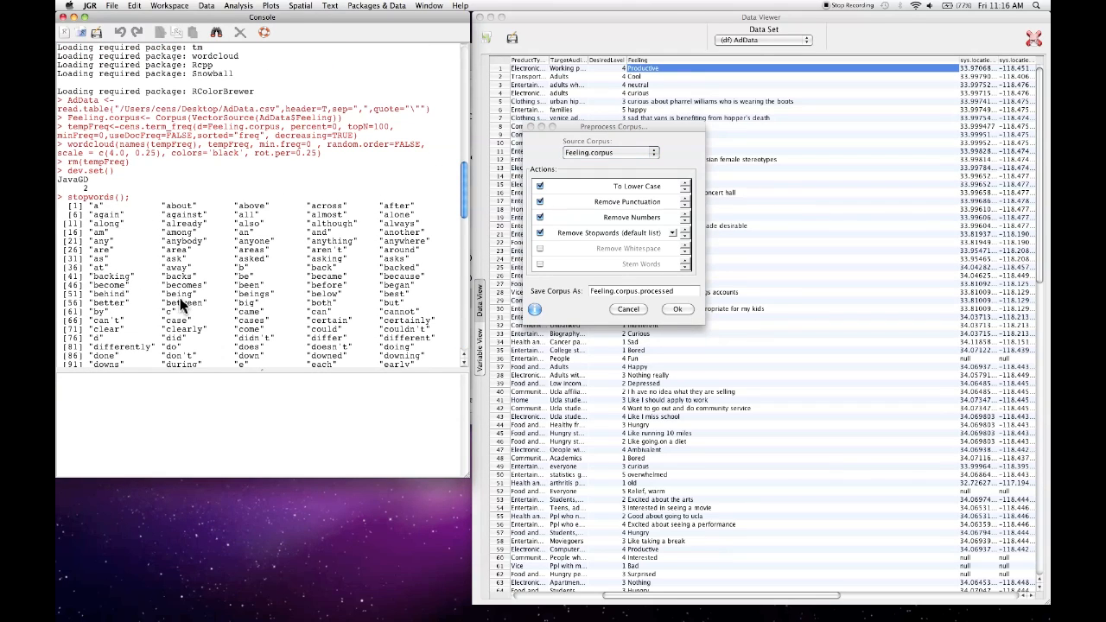
scroll(182, 303, down, 5)
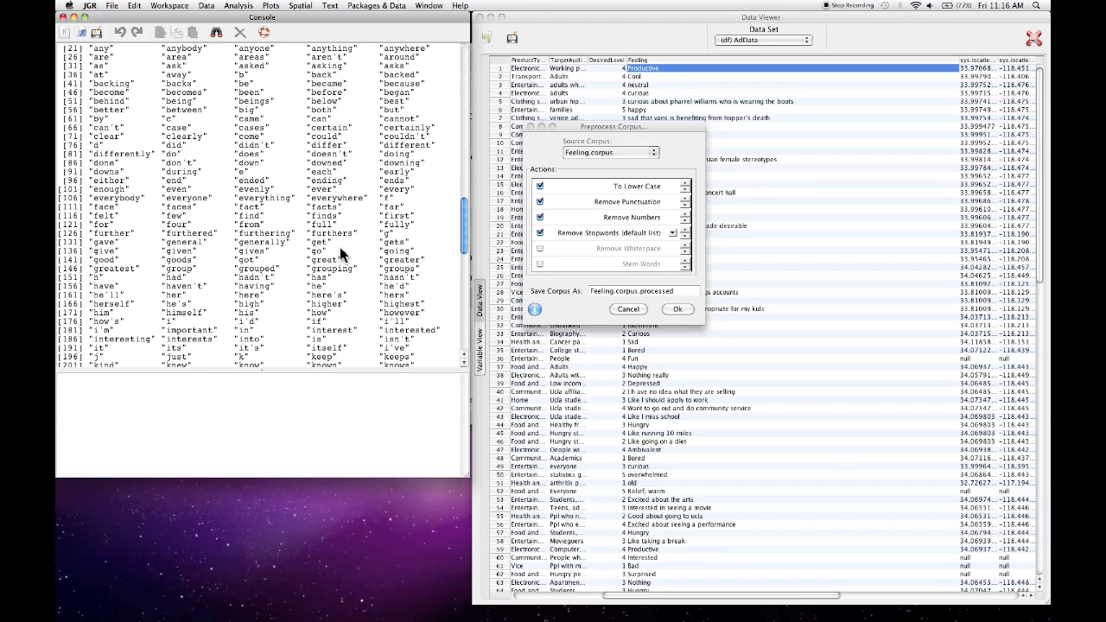
scroll(342, 252, down, 5)
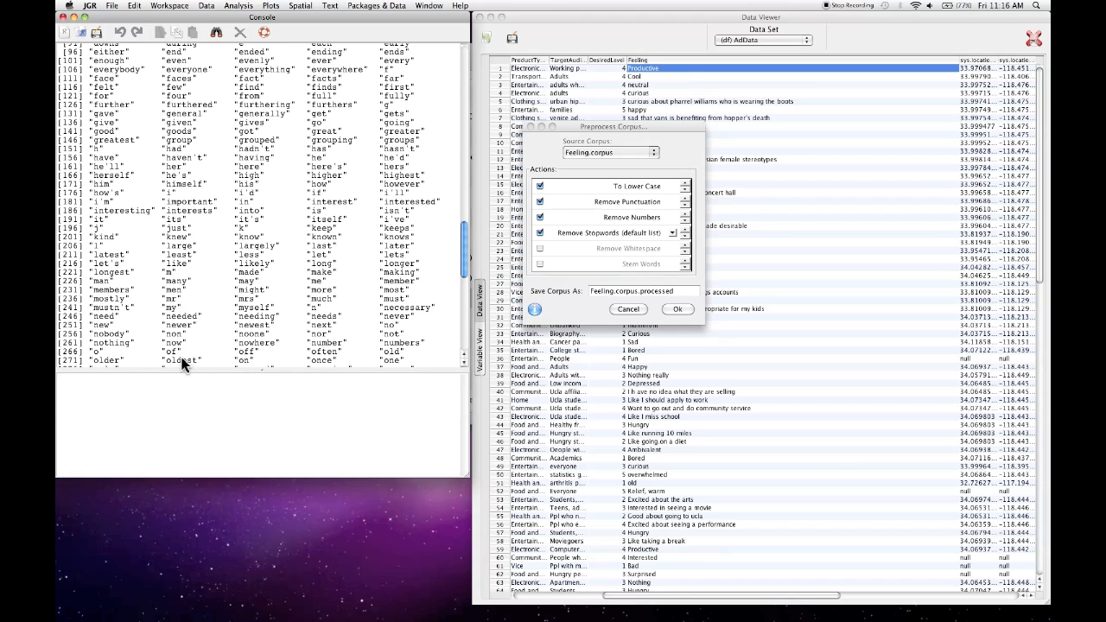
scroll(316, 304, down, 10)
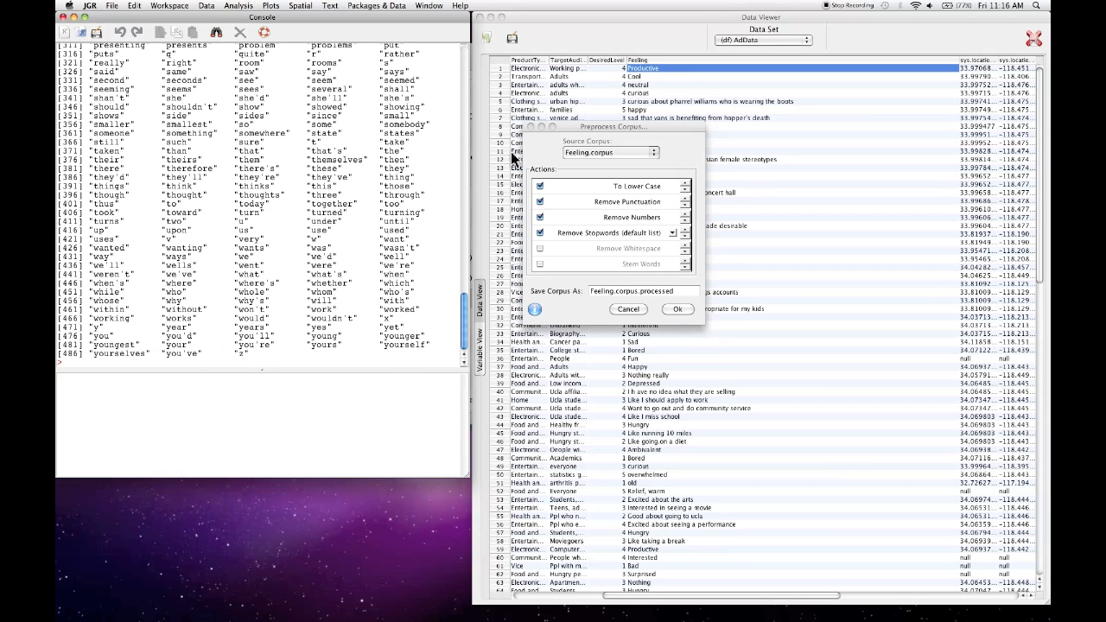
- Preprocess Feeling.corpus with lower case and removal of punctuation, numbers and default stopwords, saving the result as GoodCorpus
drag(591, 127, 318, 145)
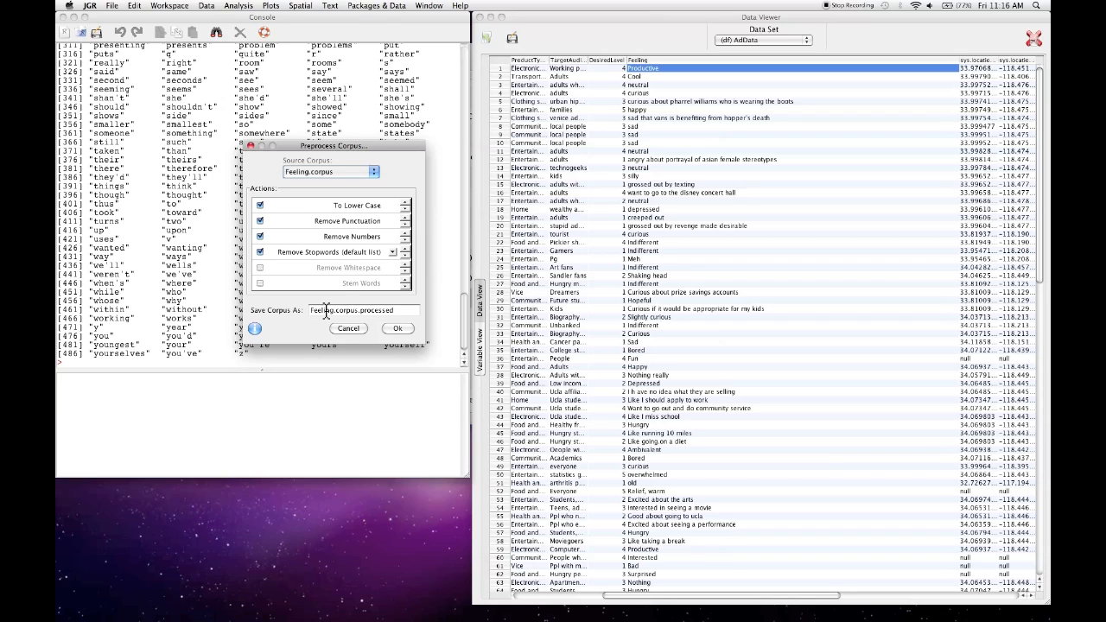
drag(413, 311, 295, 309)
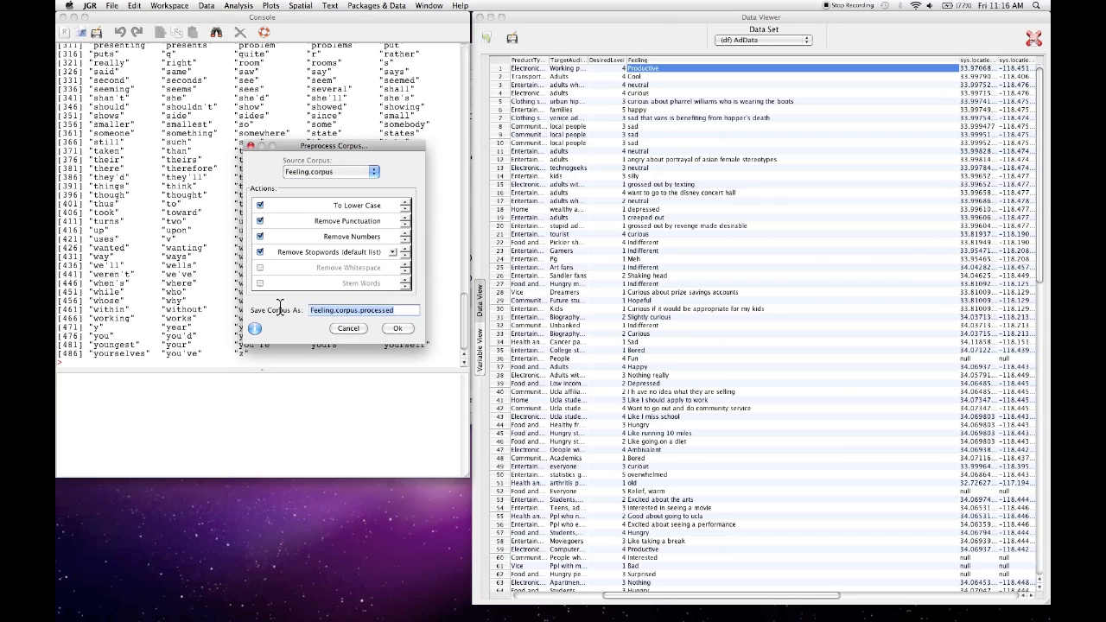
text(GoodCi)
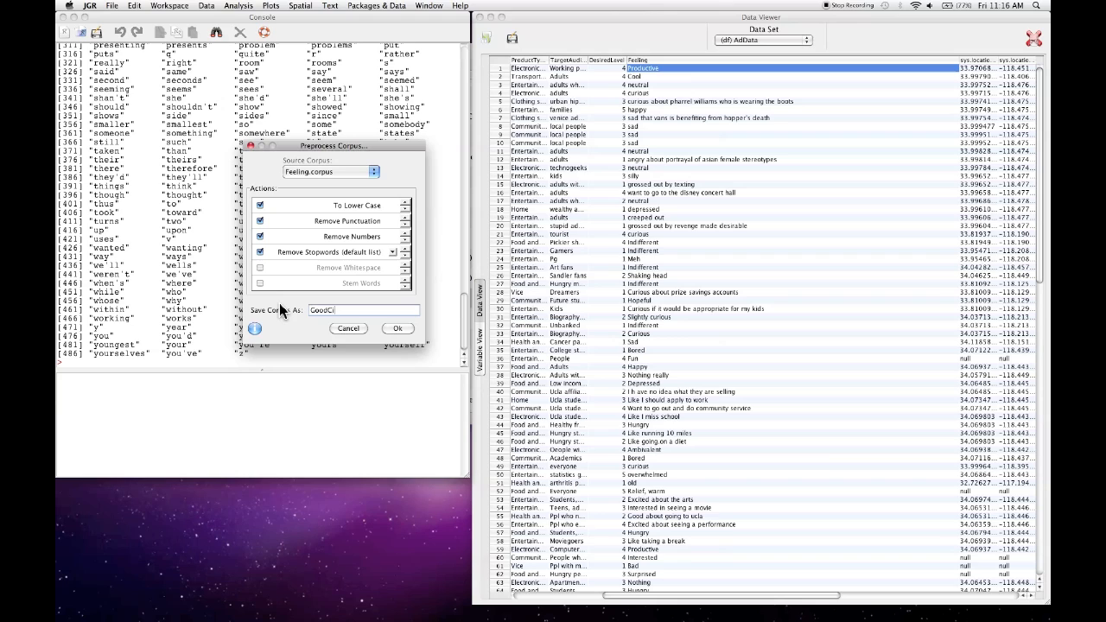
key(BackSpace)
text(orpus)
click(405, 329)
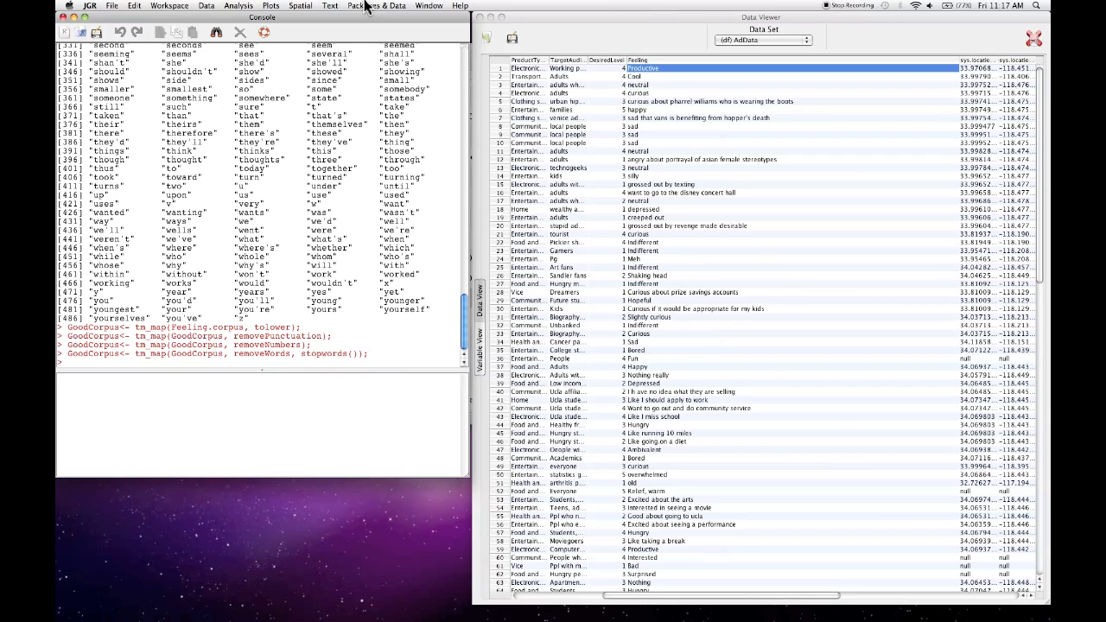
- Open the corpus viewer, enlarge its window and text column, and display document 5 of Feeling.corpus
click(331, 6)
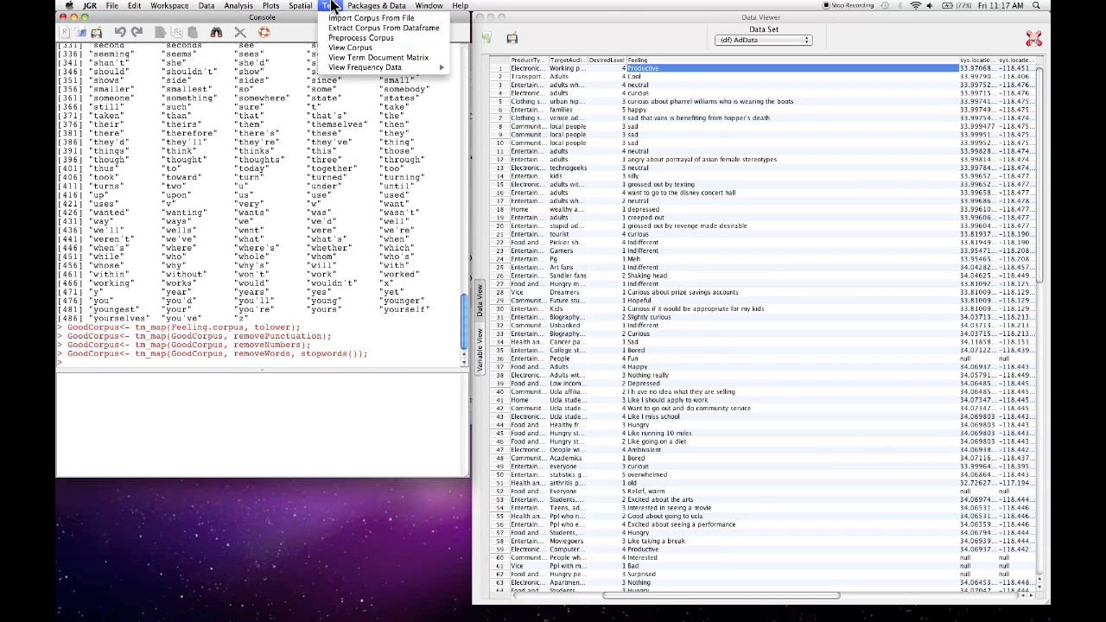
click(360, 48)
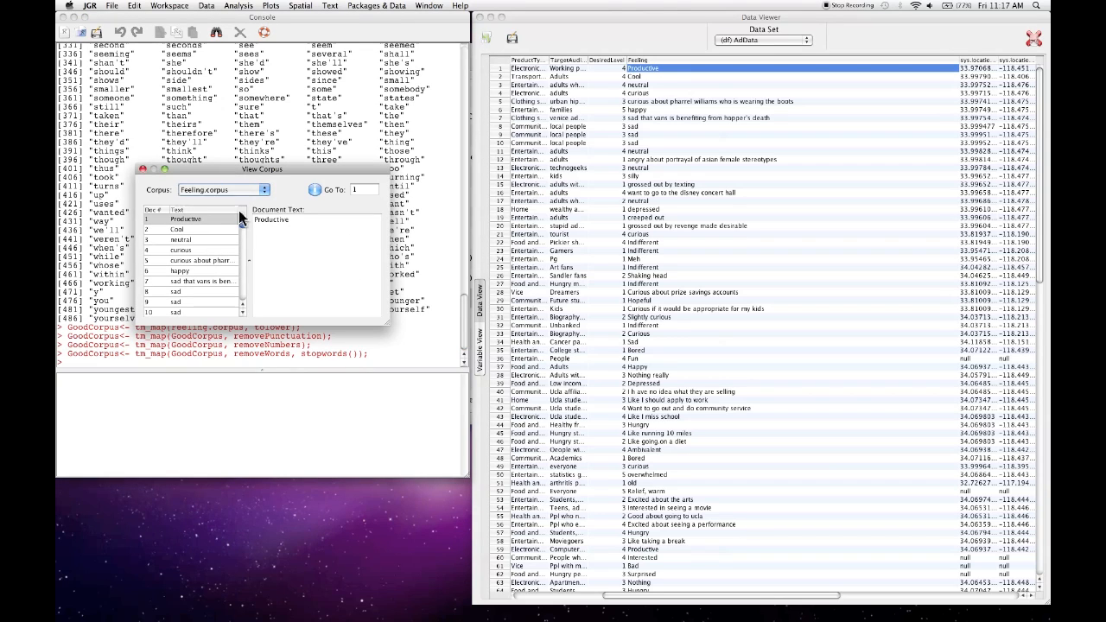
drag(264, 170, 269, 136)
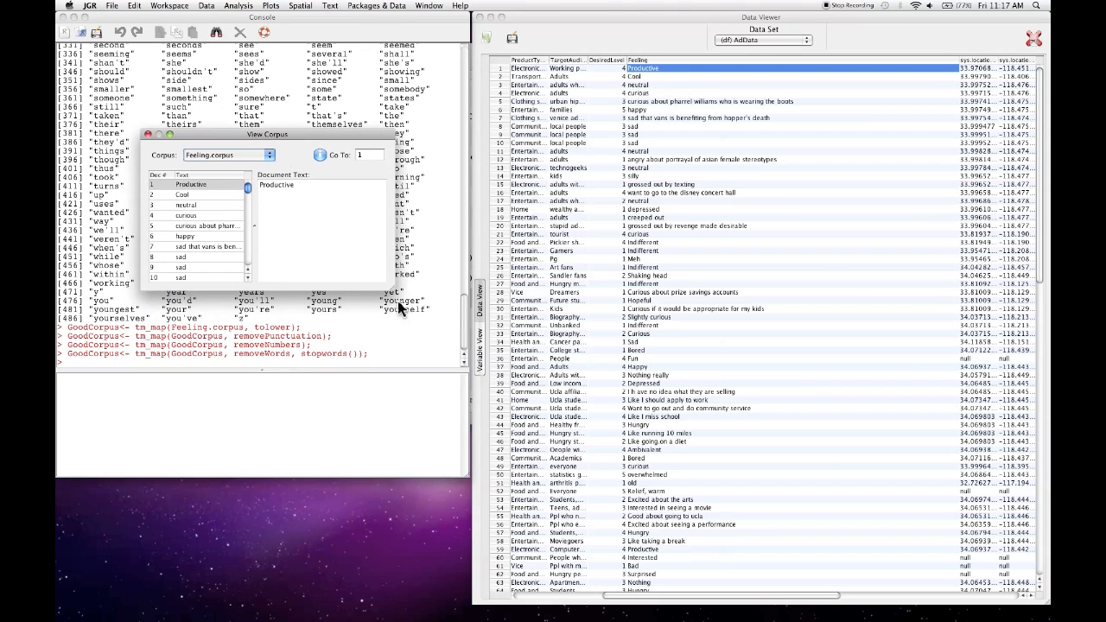
drag(389, 291, 515, 473)
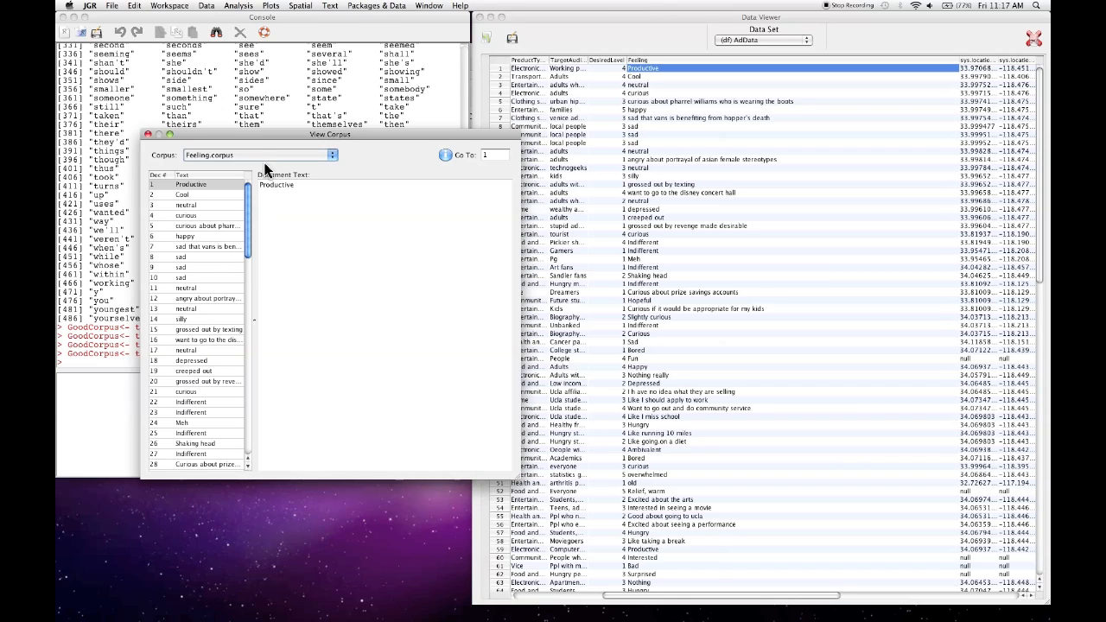
drag(255, 178, 301, 183)
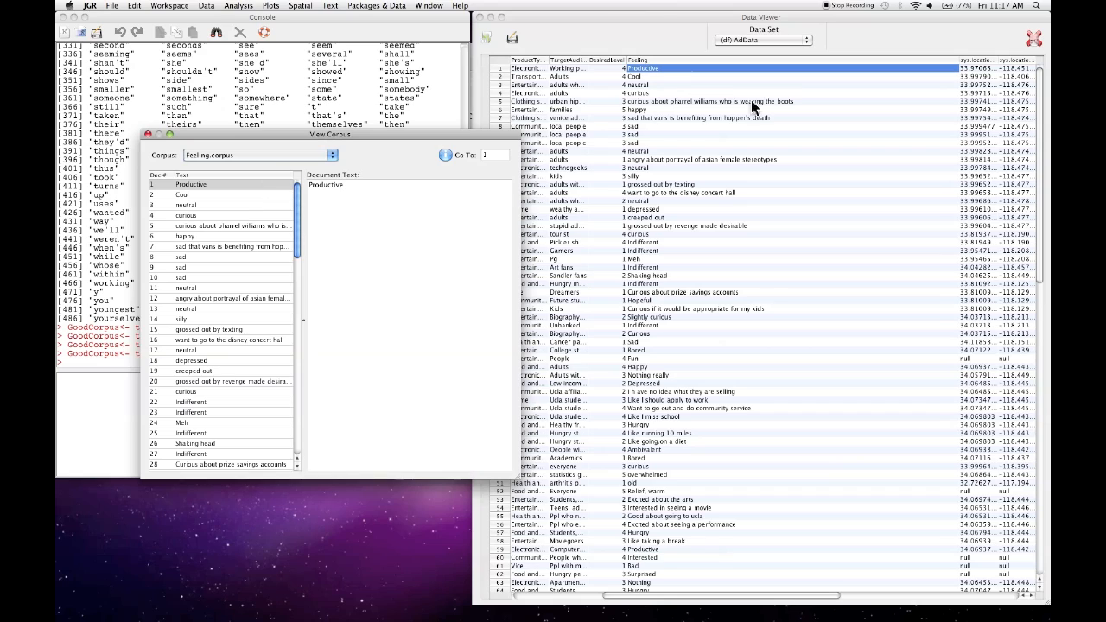
click(233, 226)
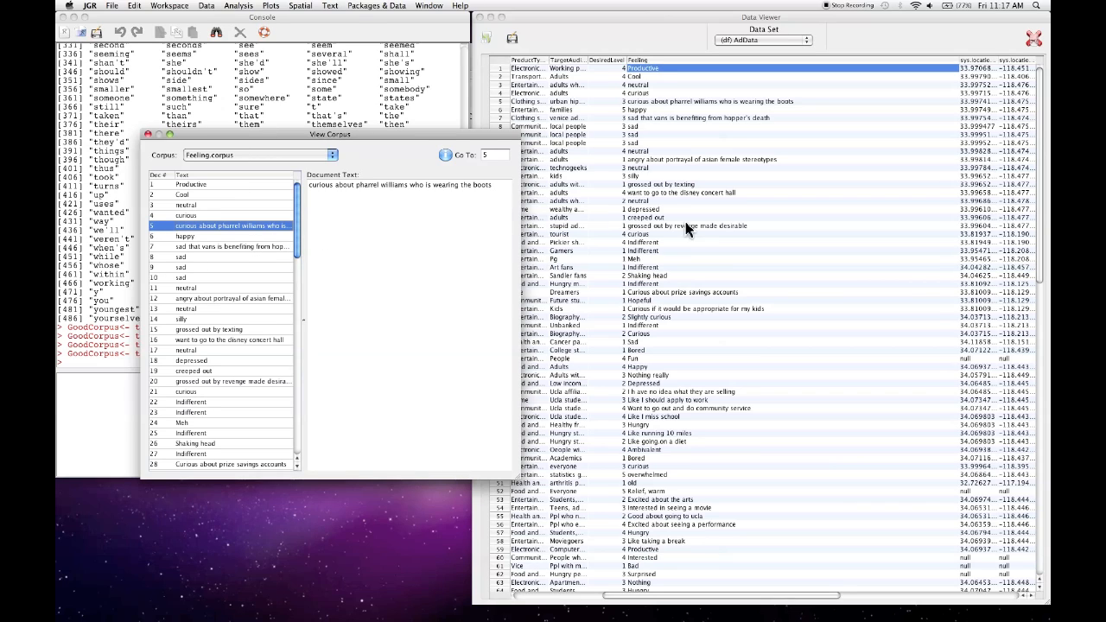
- View GoodCorpus, display its document 5, look through the preprocessed documents, and close the corpus viewer
click(331, 155)
click(244, 163)
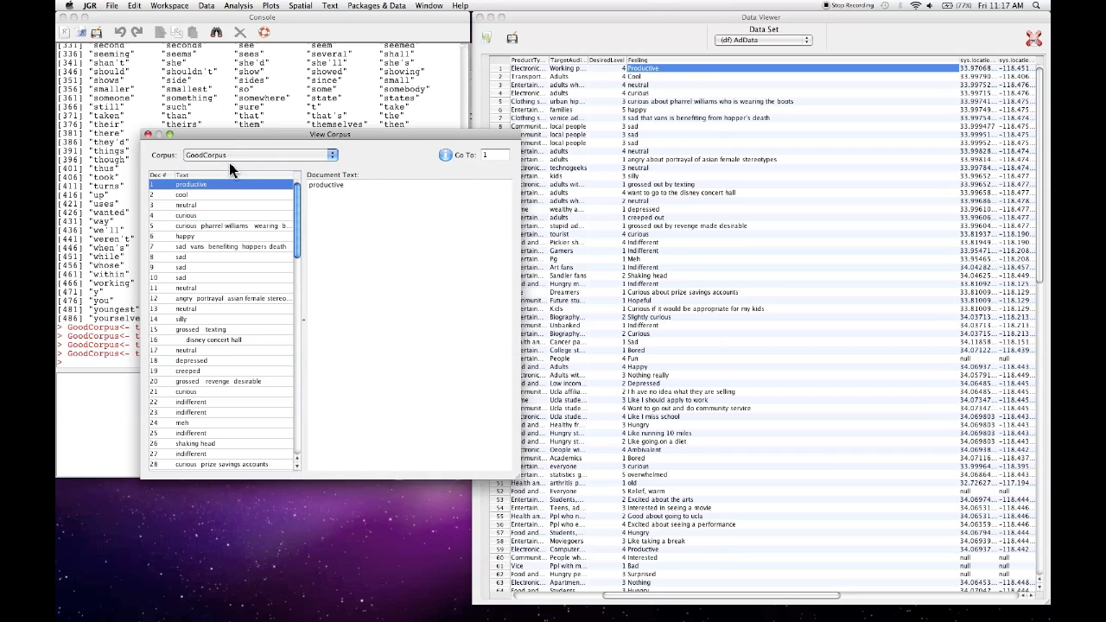
click(197, 225)
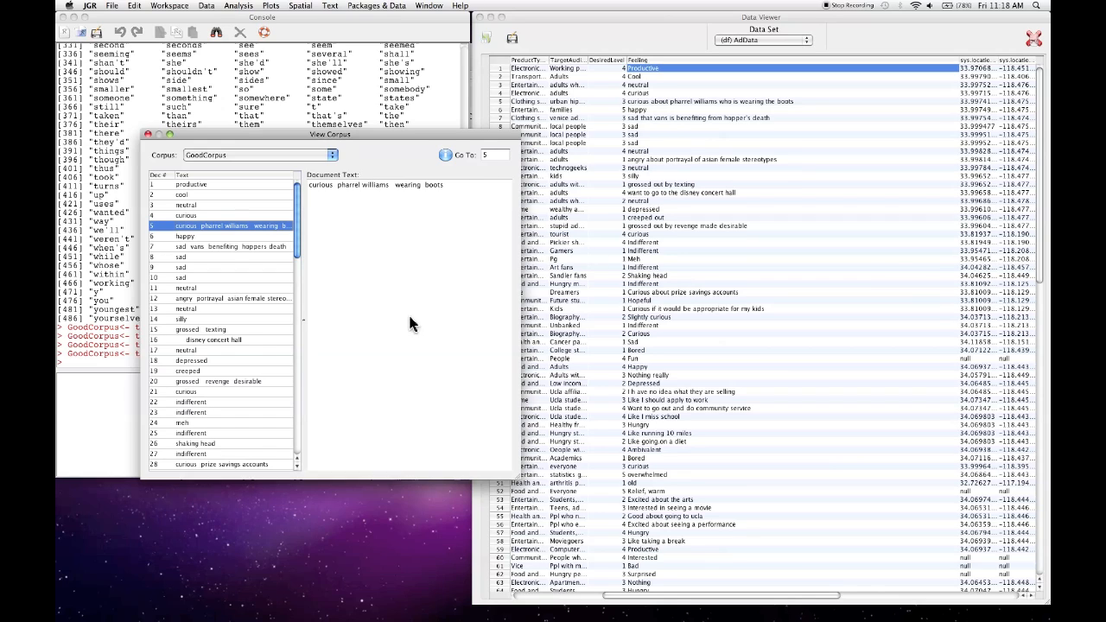
scroll(238, 332, down, 3)
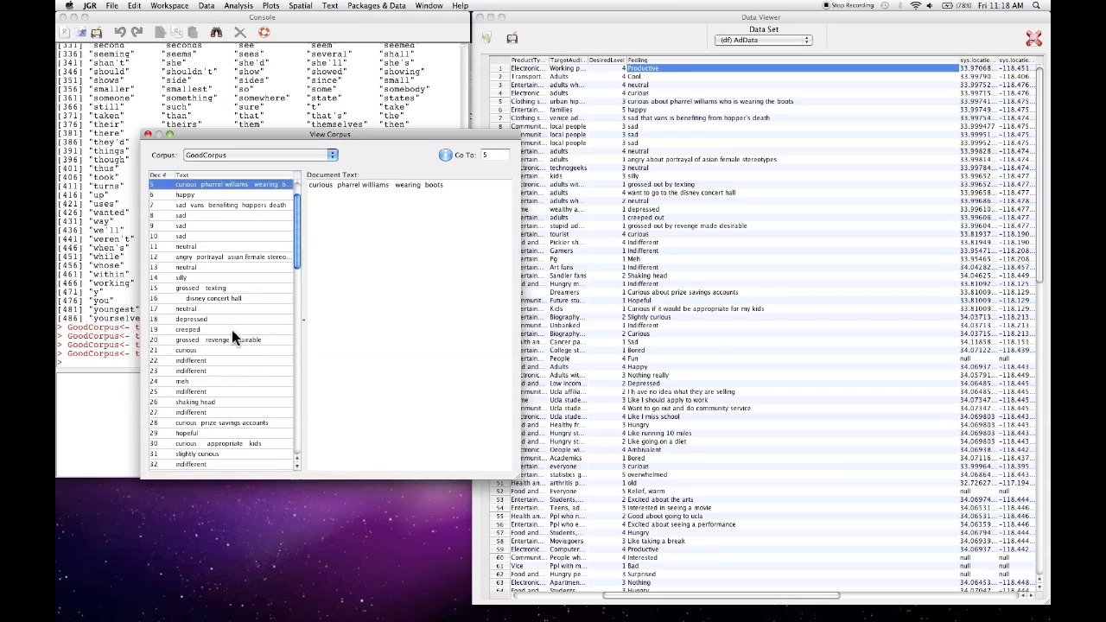
scroll(230, 329, down, 3)
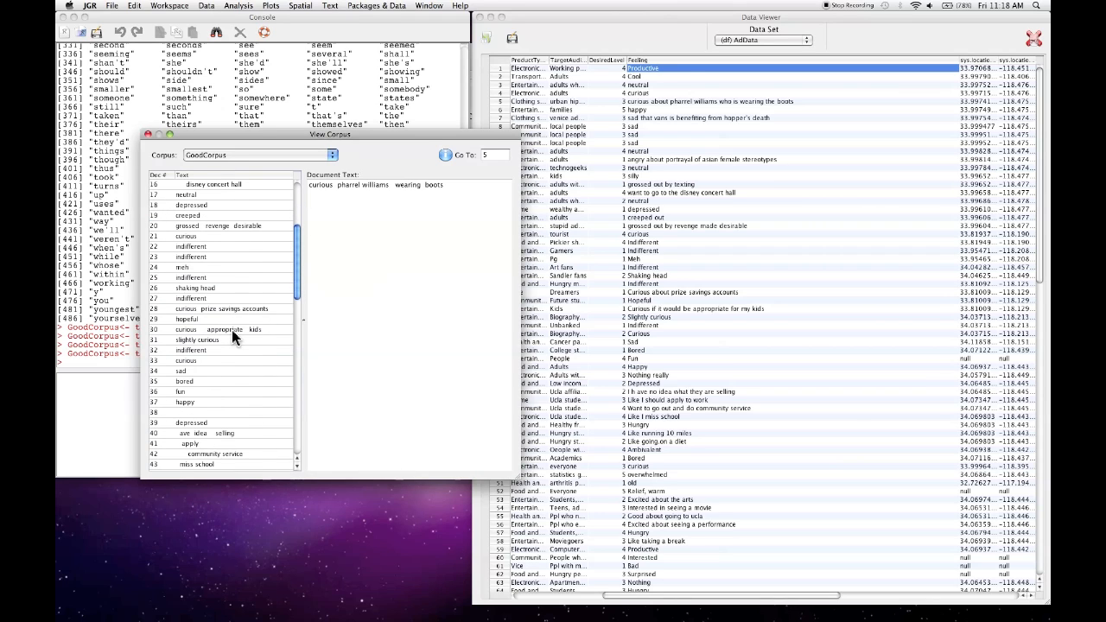
scroll(232, 333, down, 3)
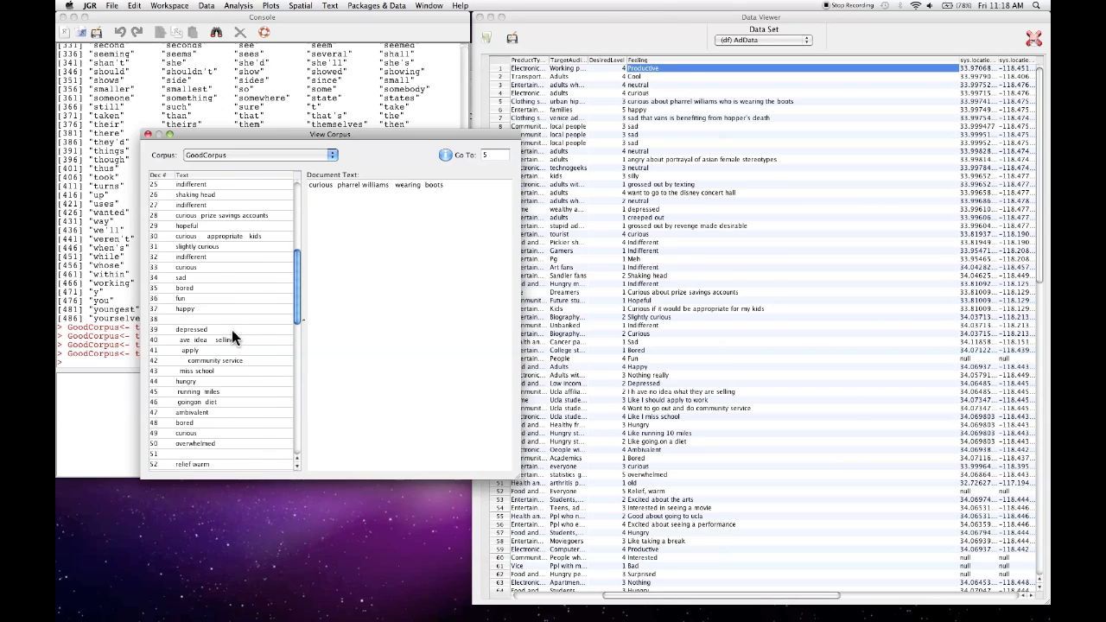
scroll(254, 263, up, 9)
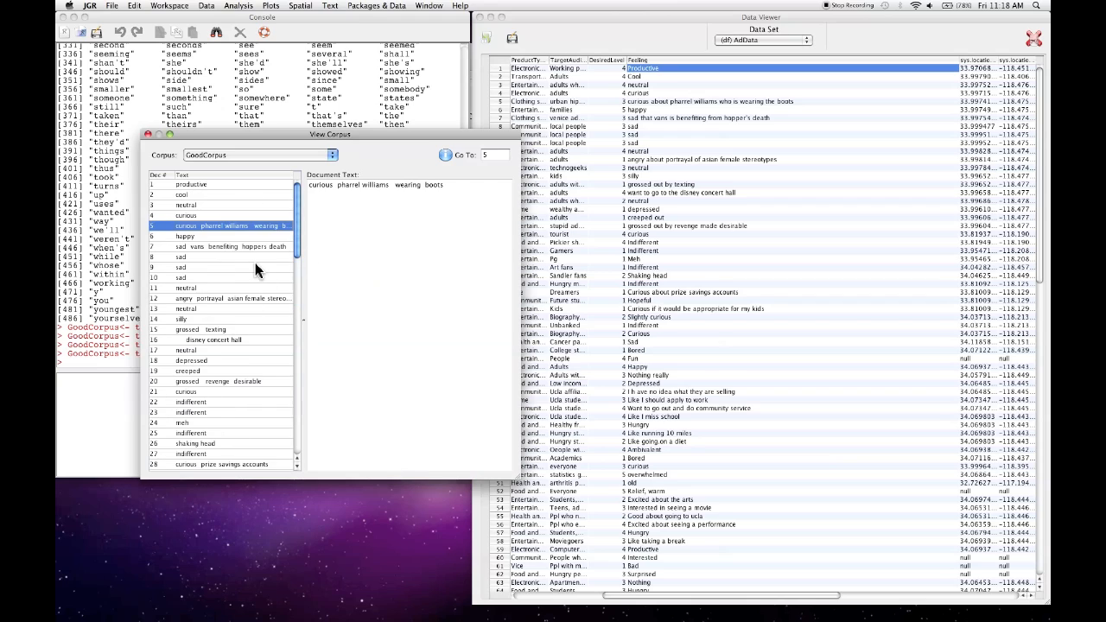
click(147, 136)
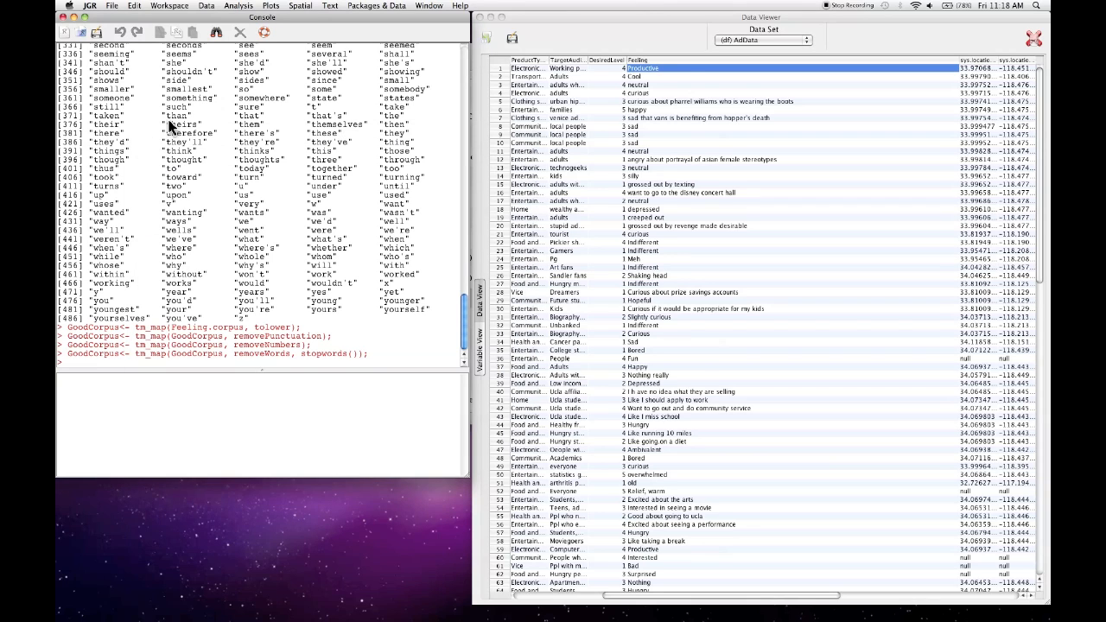
- Print the frequency totals list of GoodCorpus's top 100 terms in descending order by frequency, and close the Term Frequency dialog
click(330, 6)
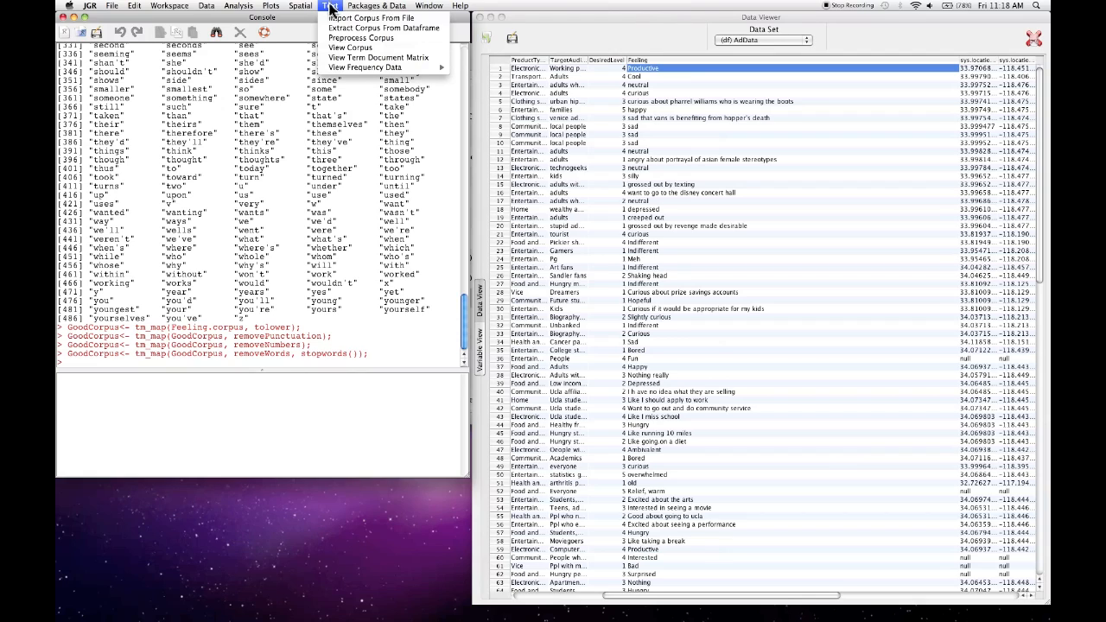
mouse_move(340, 68)
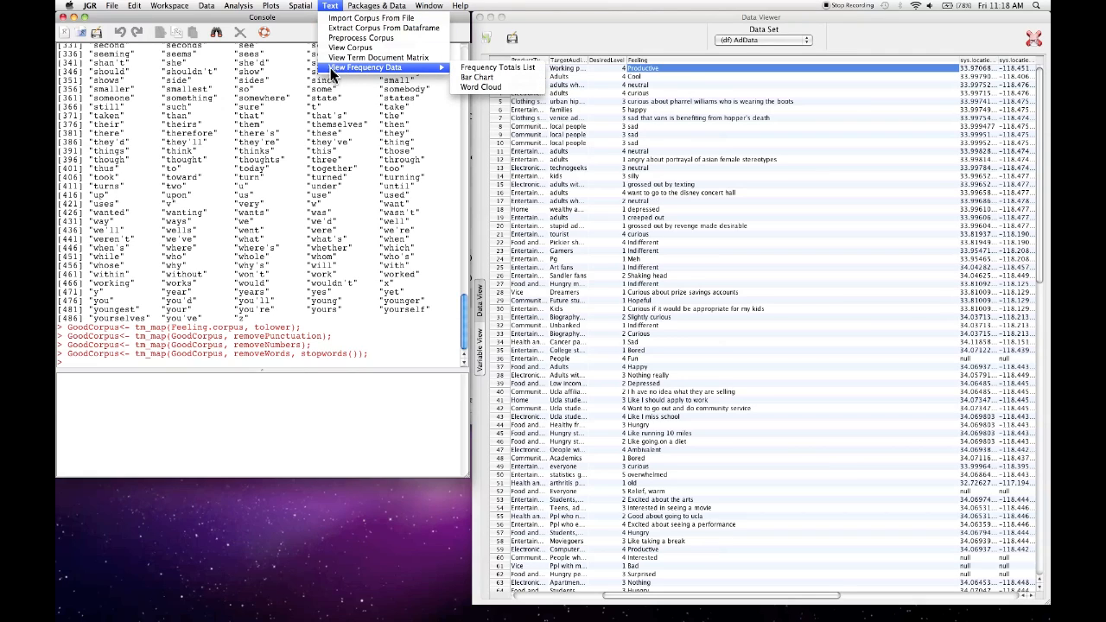
click(471, 71)
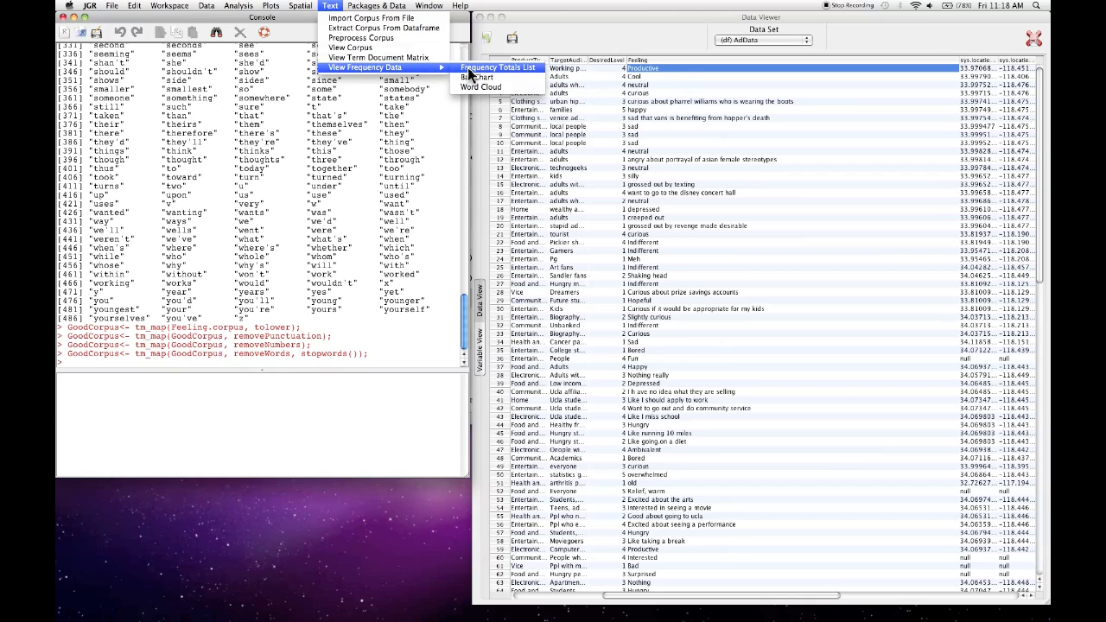
click(307, 145)
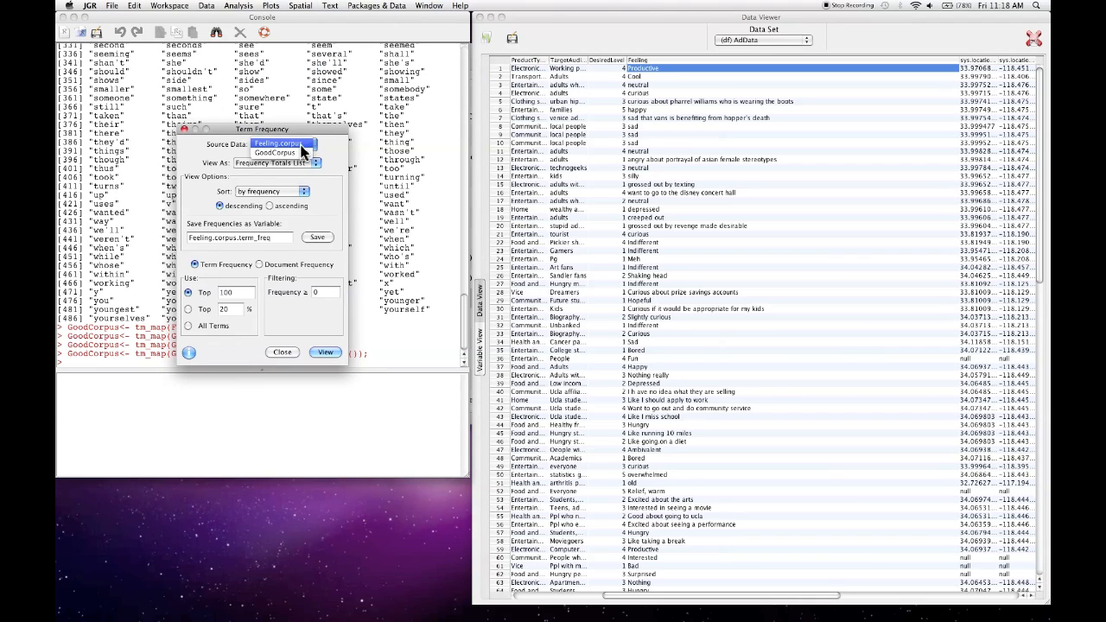
click(286, 155)
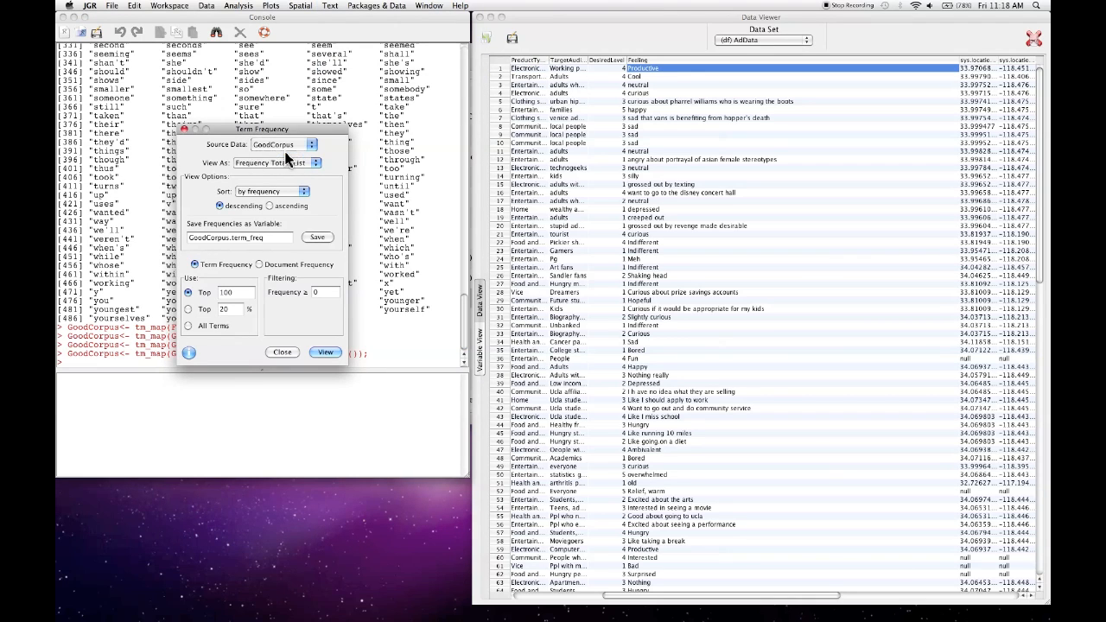
click(326, 352)
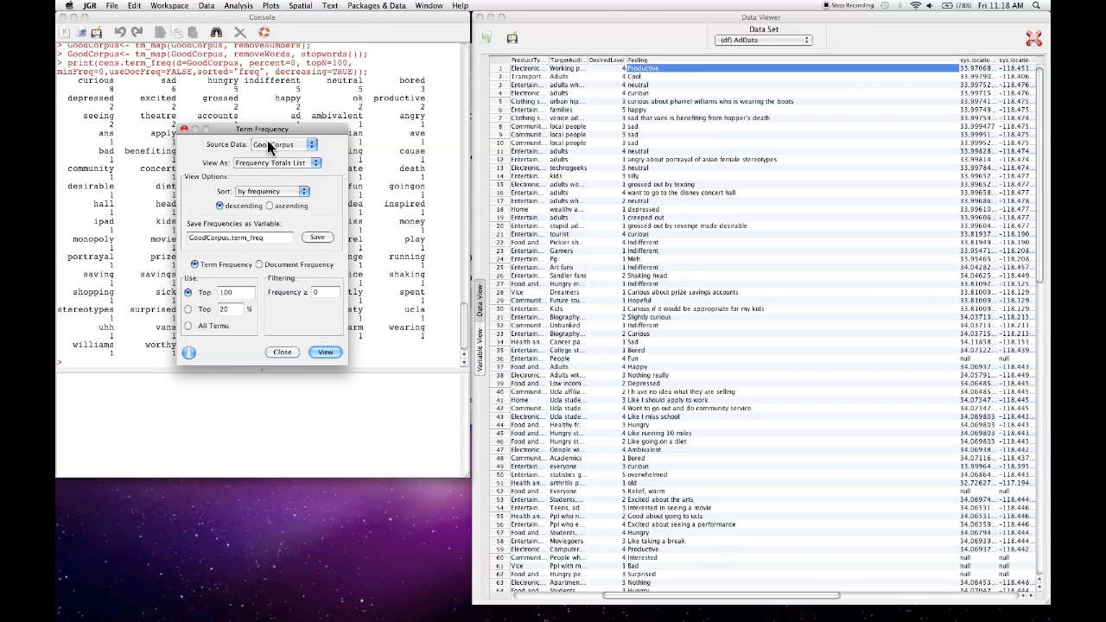
drag(248, 127, 557, 129)
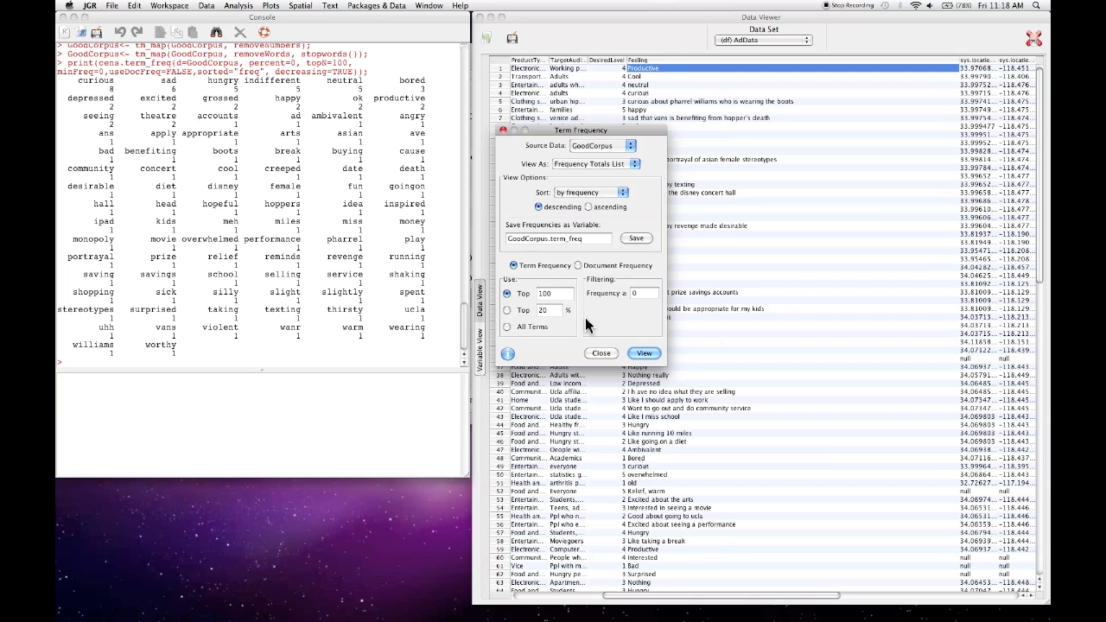
click(601, 354)
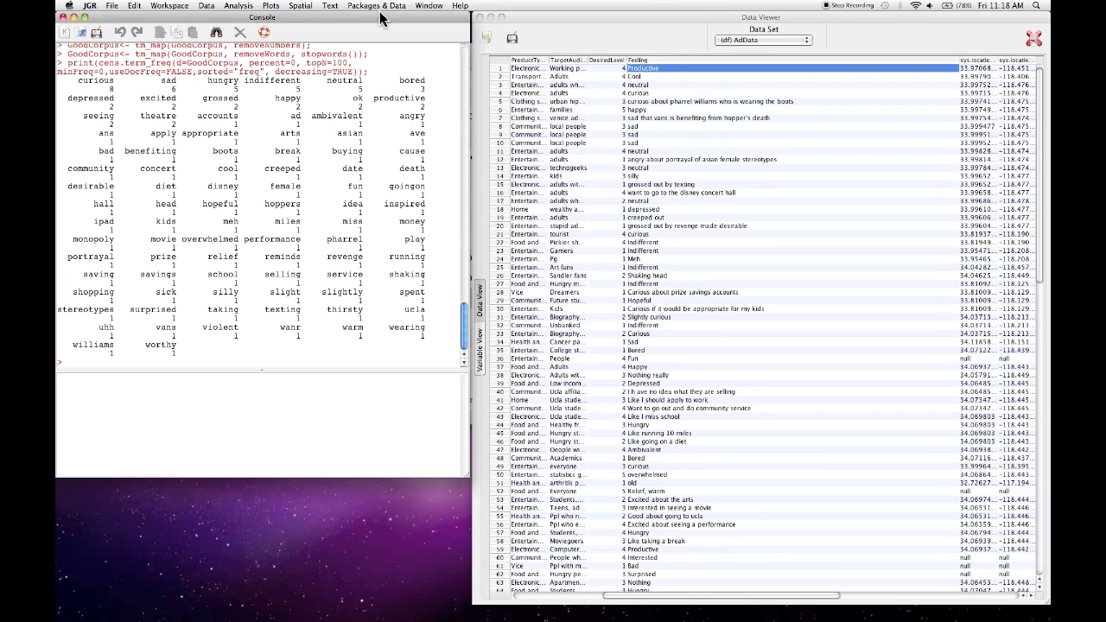
- Plot a bar chart of GoodCorpus's top 100 terms in descending order by frequency, and enlarge the plot window
click(331, 6)
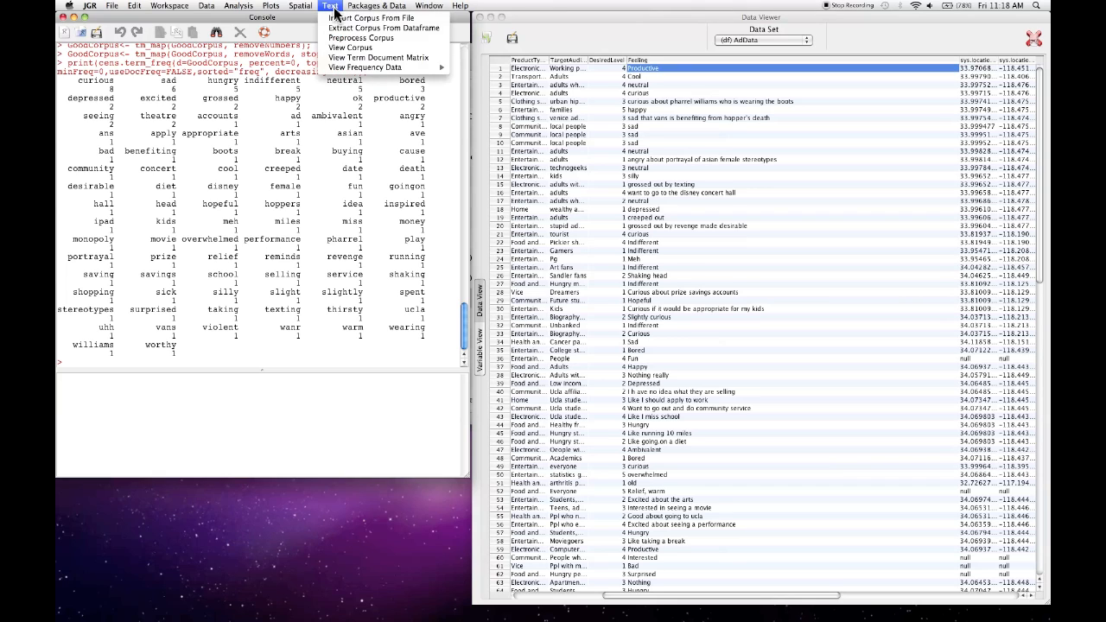
mouse_move(388, 67)
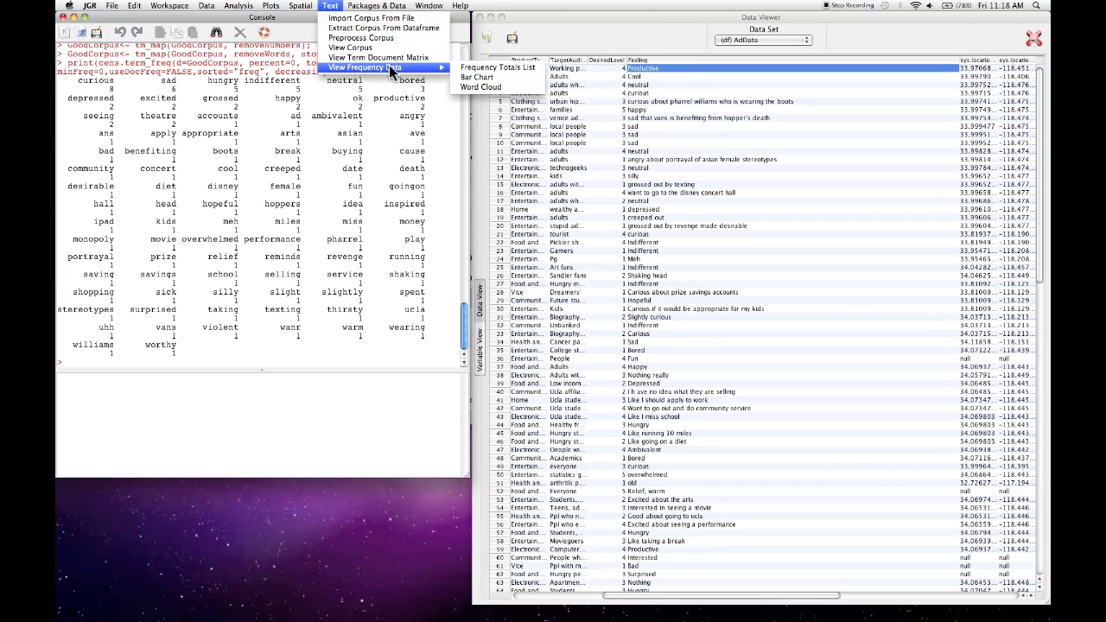
click(495, 80)
click(270, 161)
click(273, 169)
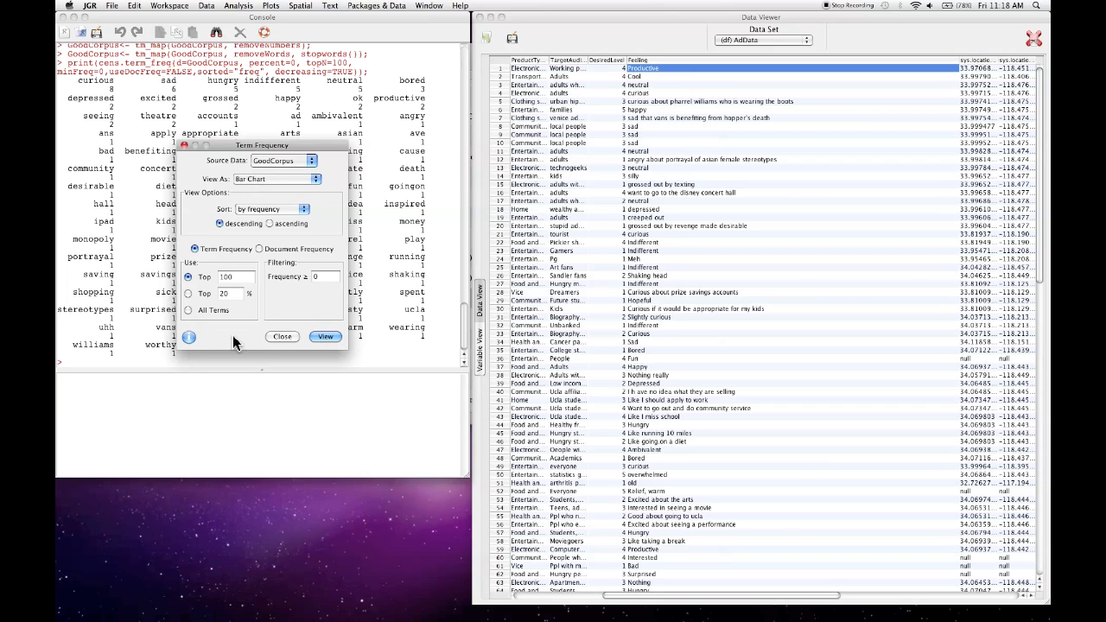
click(326, 337)
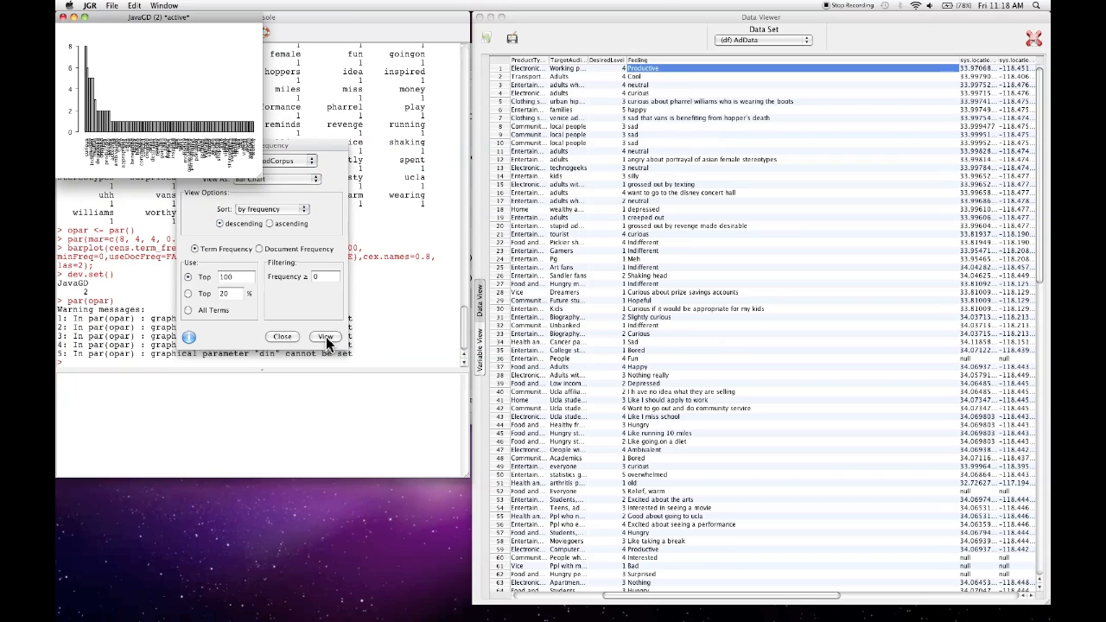
drag(256, 173, 907, 588)
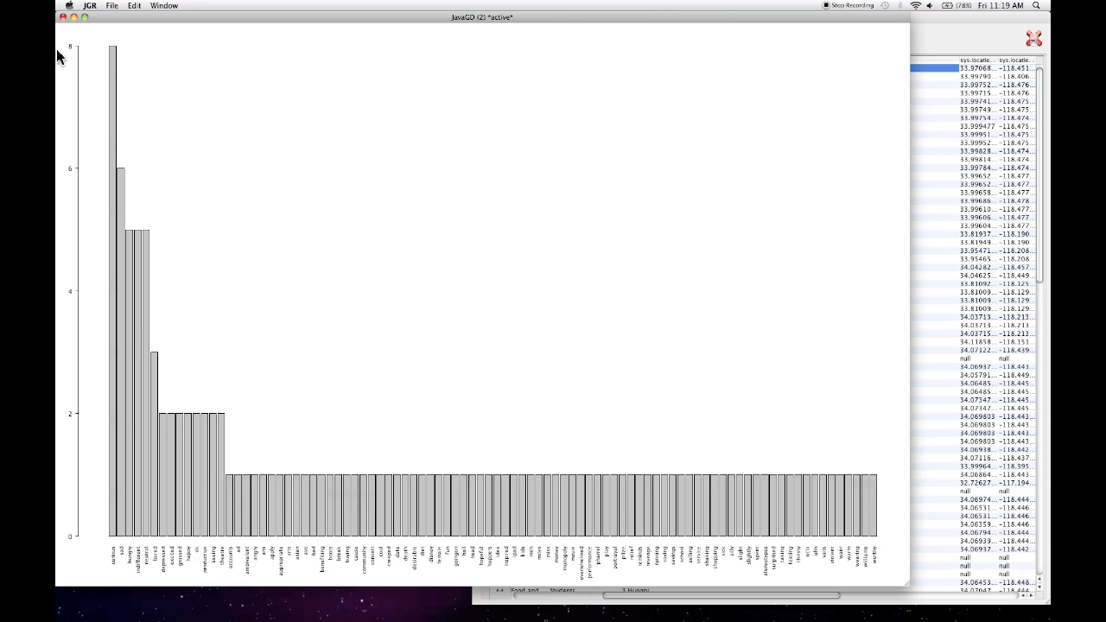
- Close the bar chart plot and the Term Frequency dialog
click(62, 18)
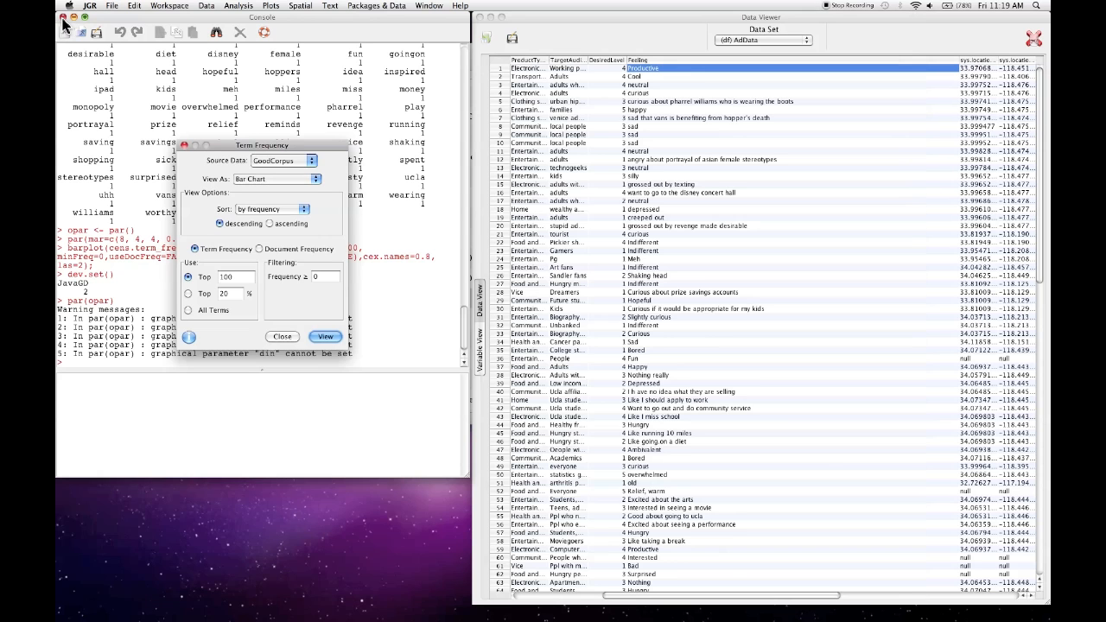
drag(306, 140, 377, 109)
click(351, 302)
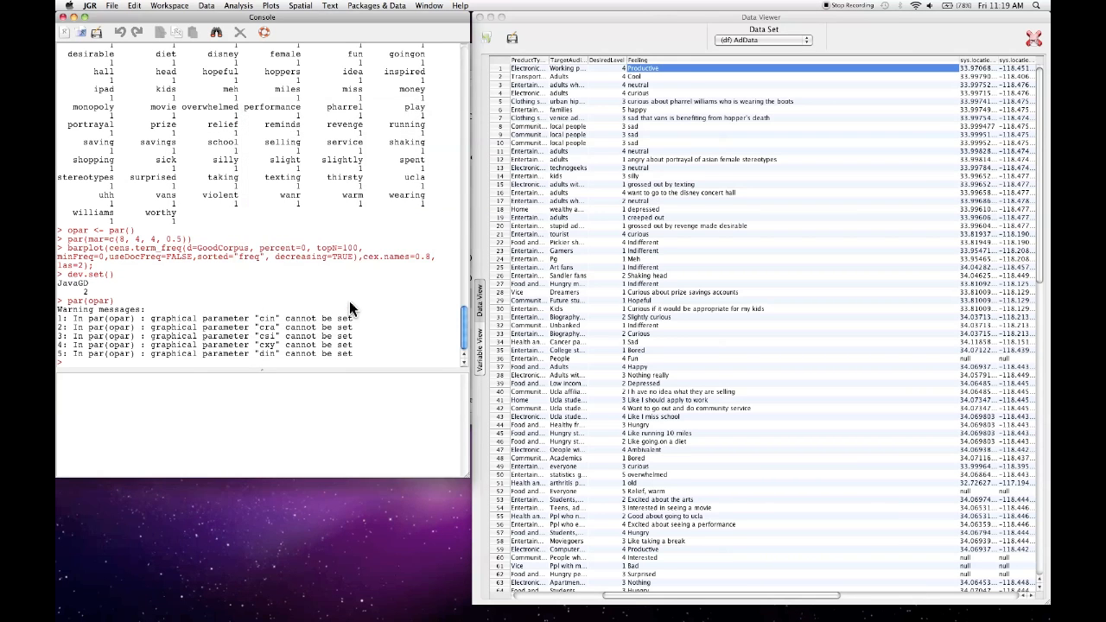
- Plot a black word cloud of GoodCorpus's top 100 terms with random rotation, and enlarge the plot window
click(331, 7)
mouse_move(355, 67)
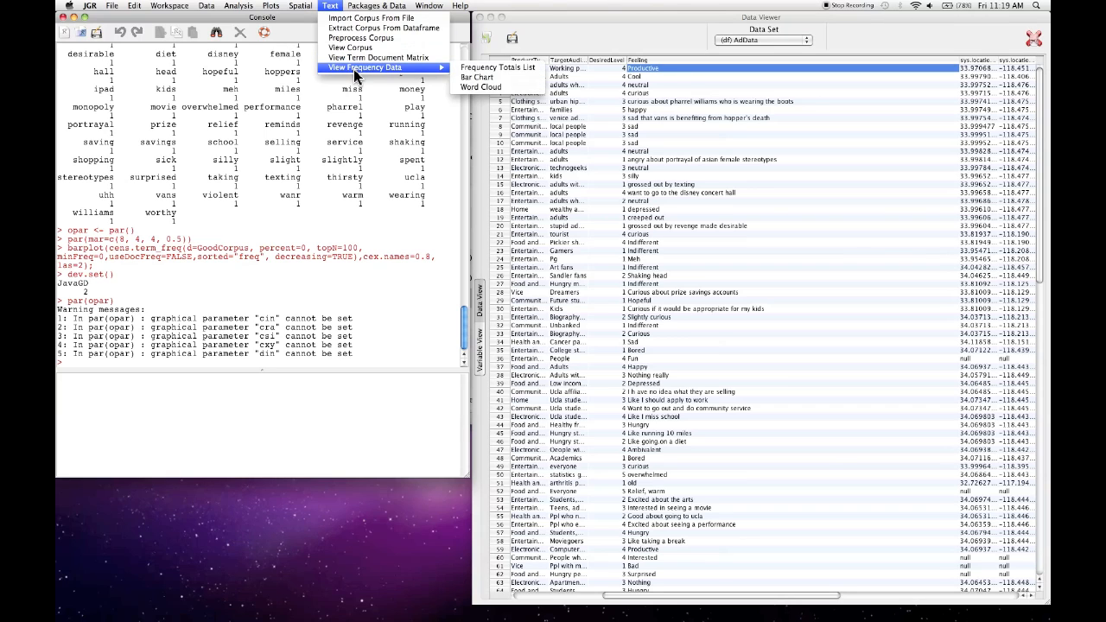
click(490, 88)
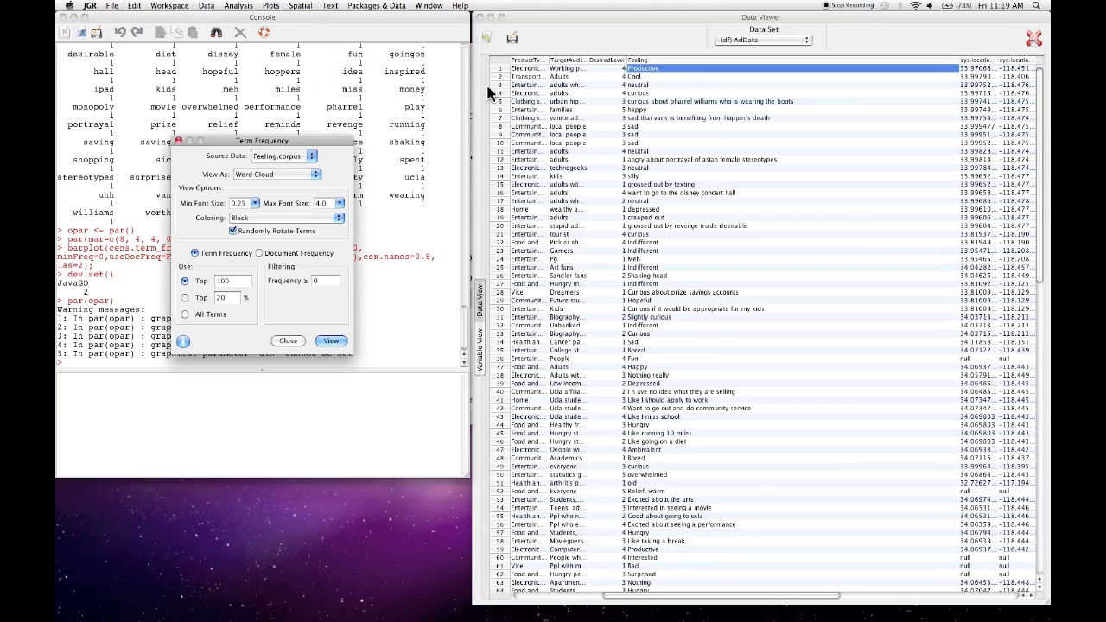
click(281, 155)
click(283, 163)
drag(264, 141, 324, 117)
click(391, 317)
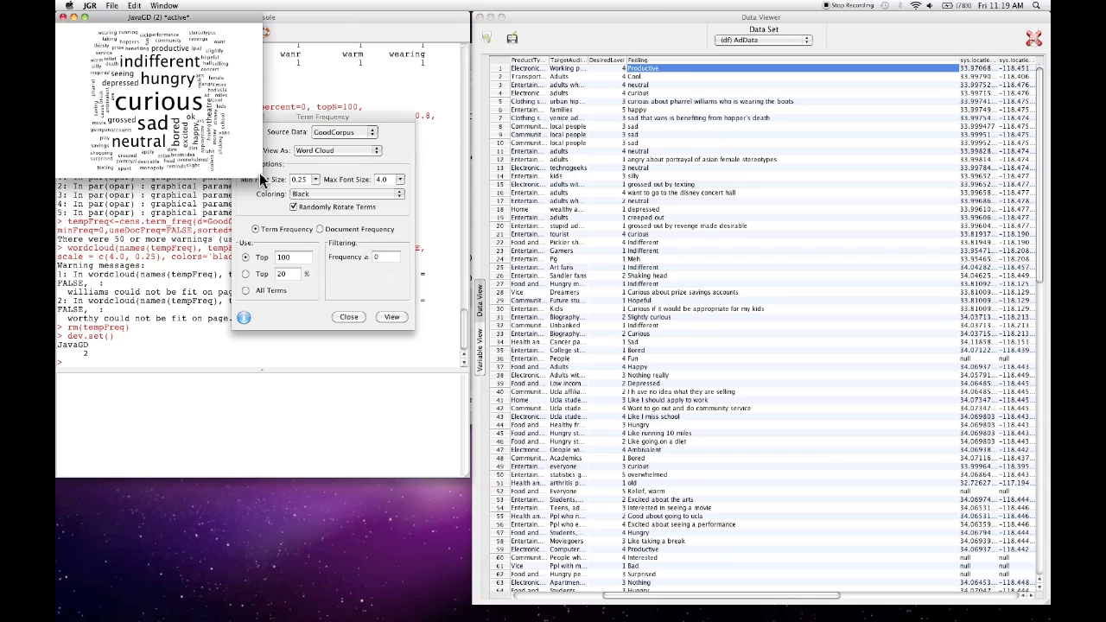
drag(260, 175, 851, 618)
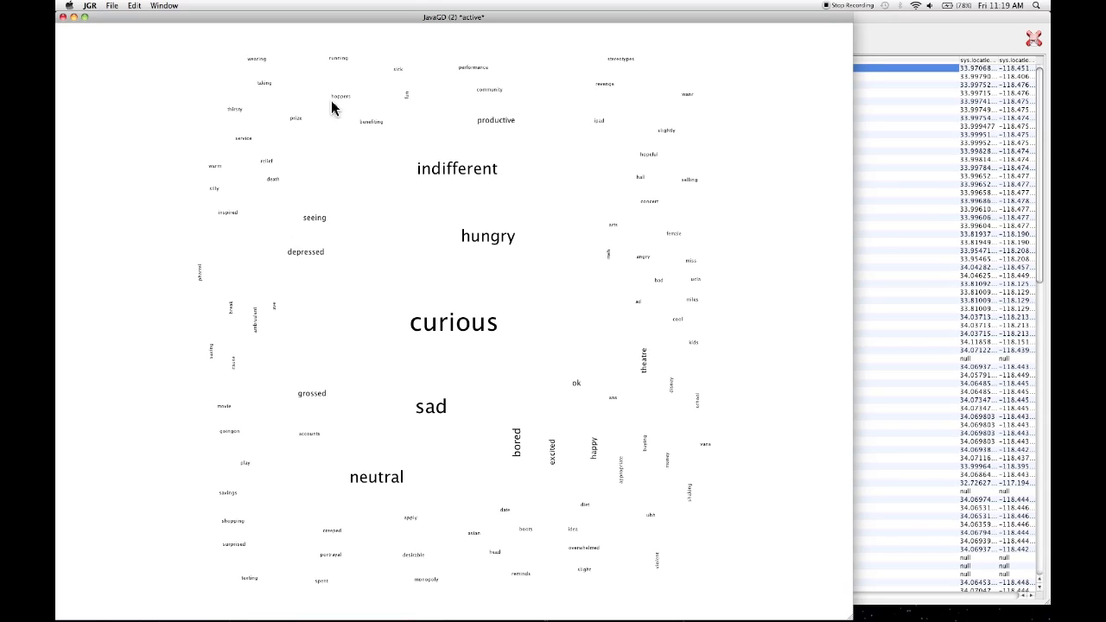
- Close the word cloud, and view an enlarged bar chart of GoodCorpus's top 100 terms in descending order by frequency before closing it
click(63, 17)
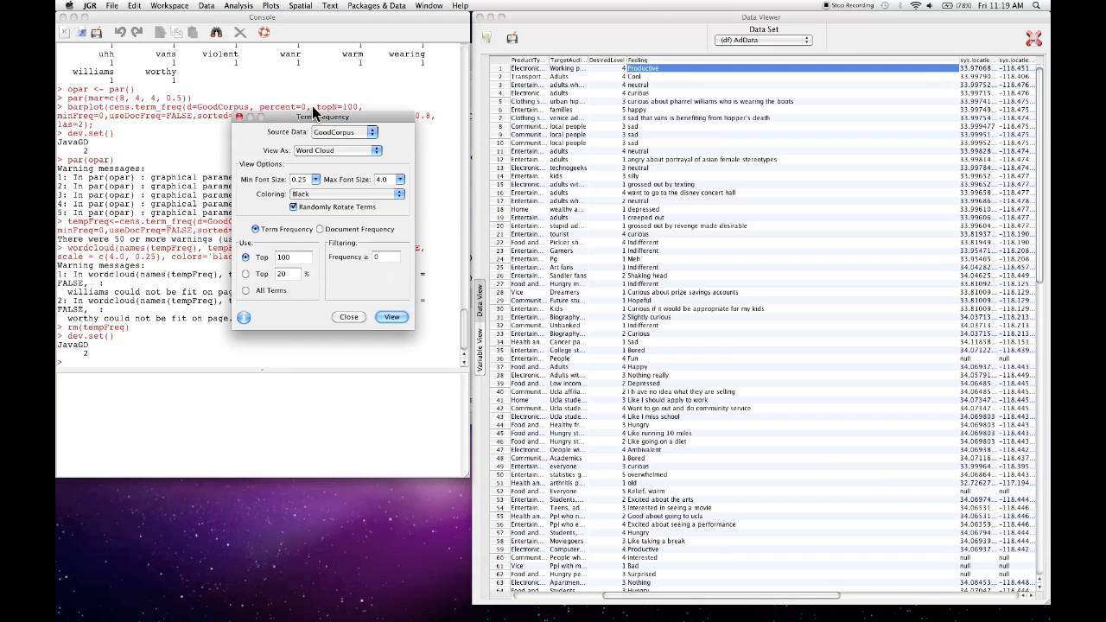
drag(304, 115, 344, 111)
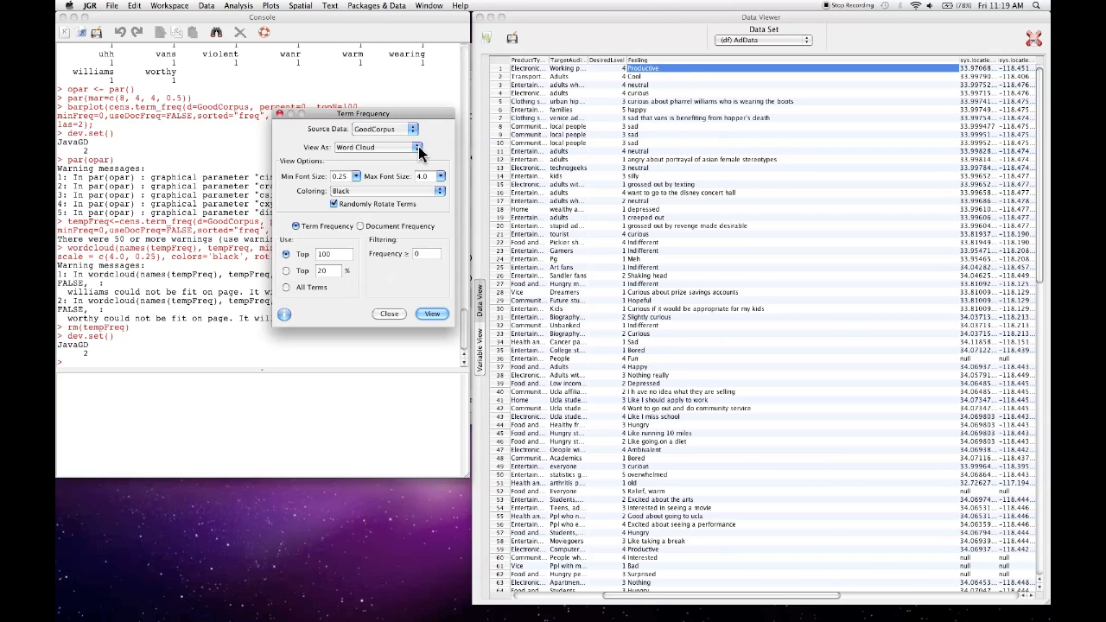
click(418, 151)
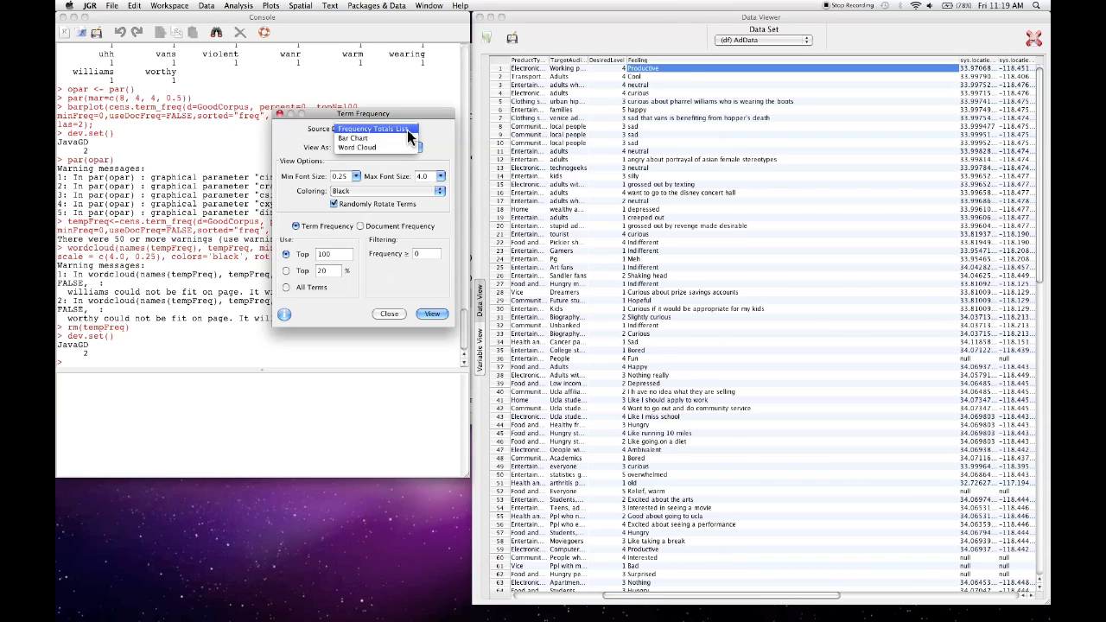
click(409, 131)
click(402, 147)
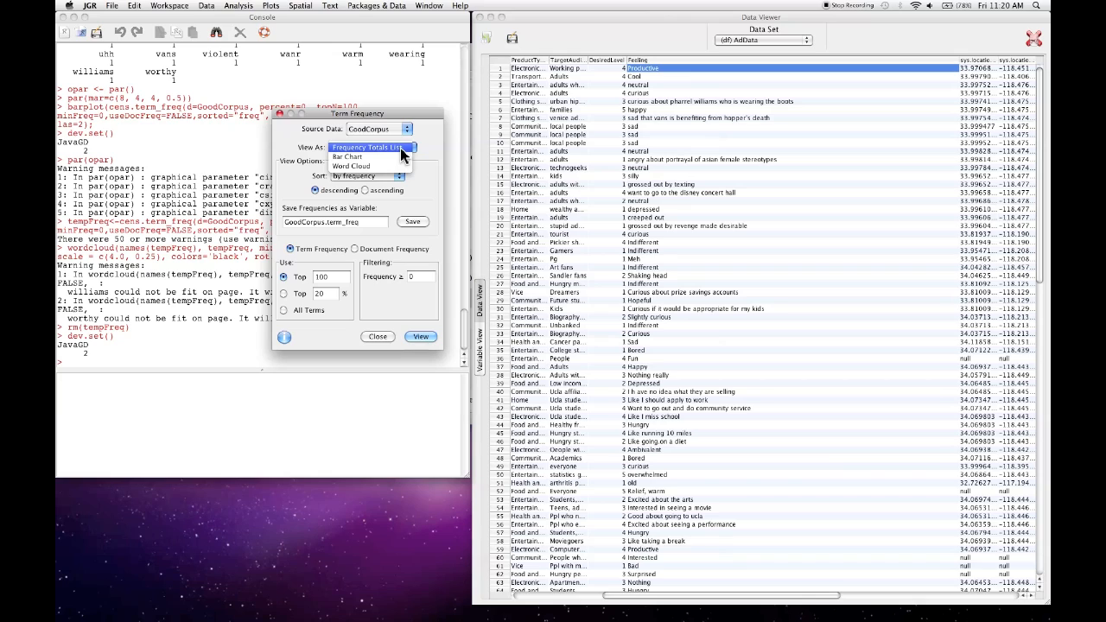
click(400, 157)
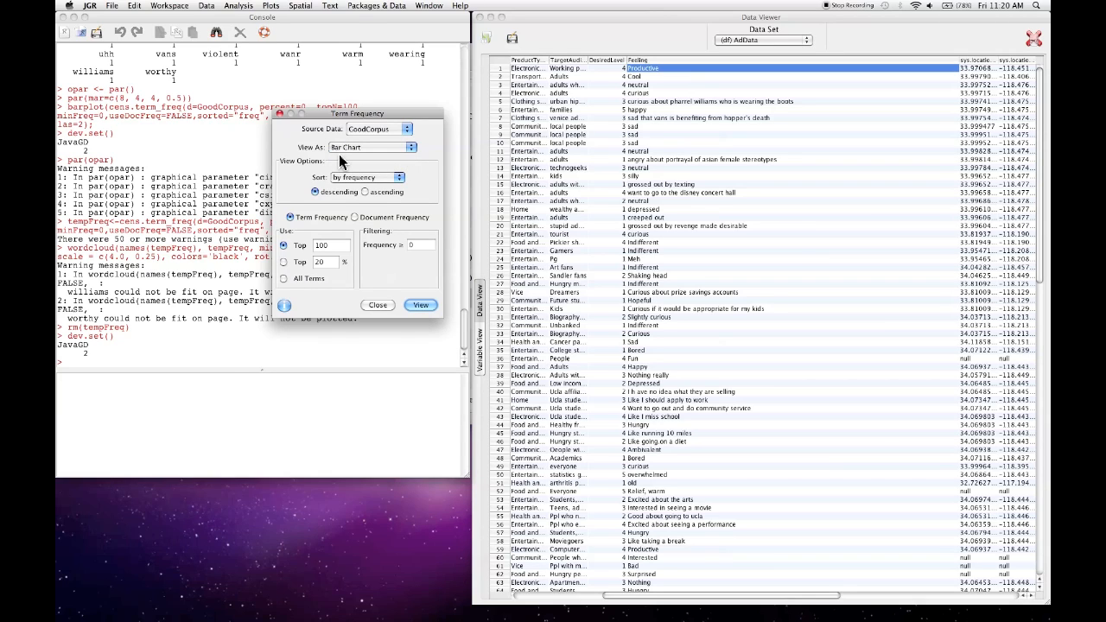
click(420, 305)
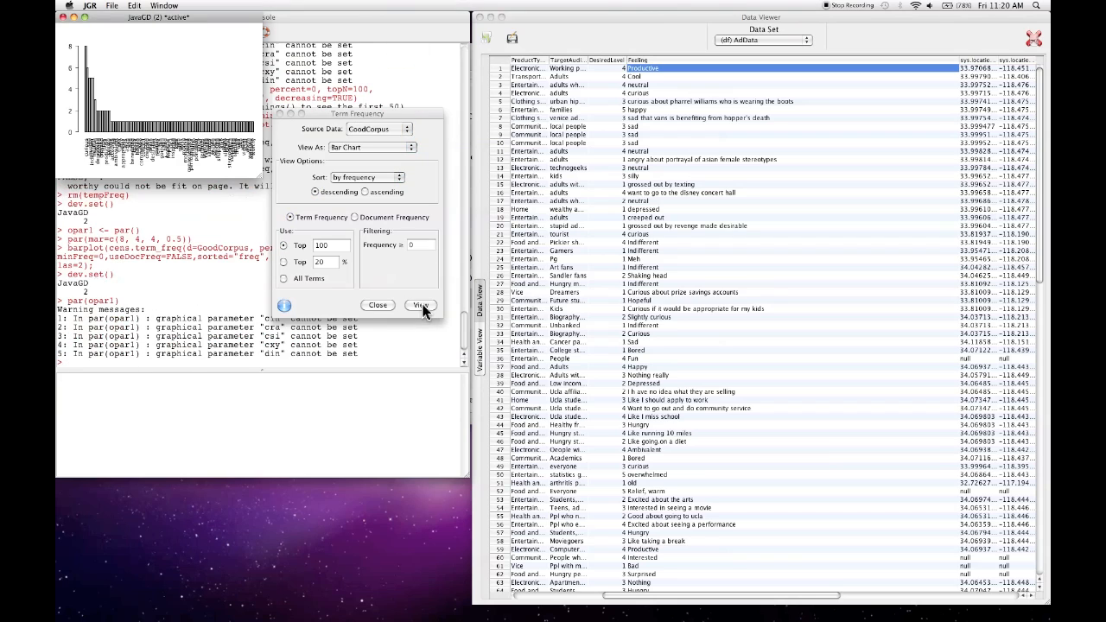
drag(258, 171, 858, 597)
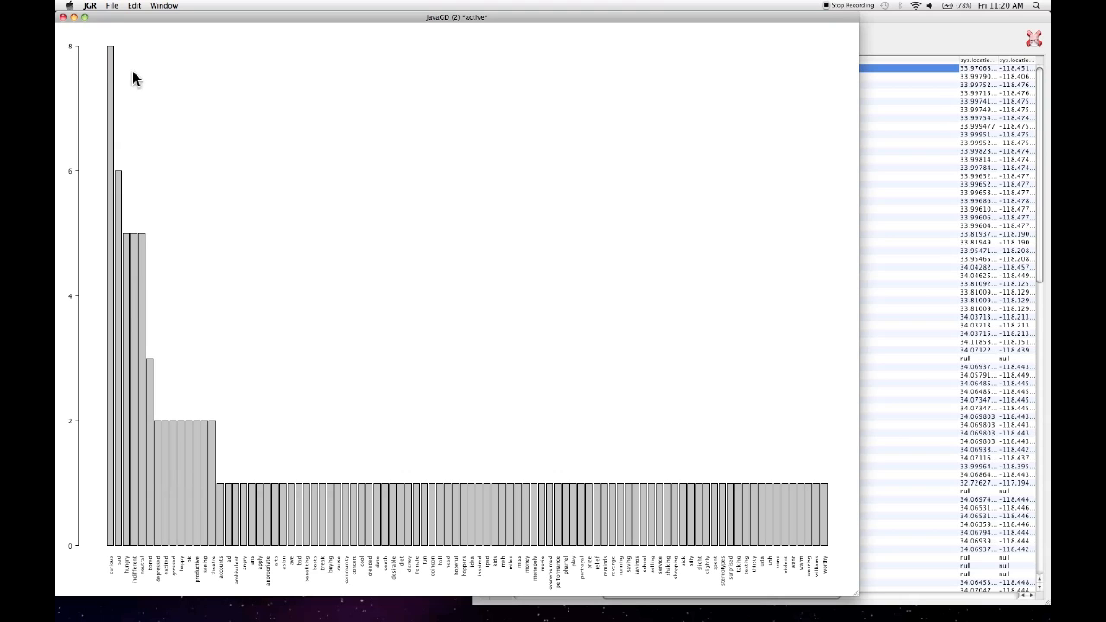
drag(105, 19, 273, 8)
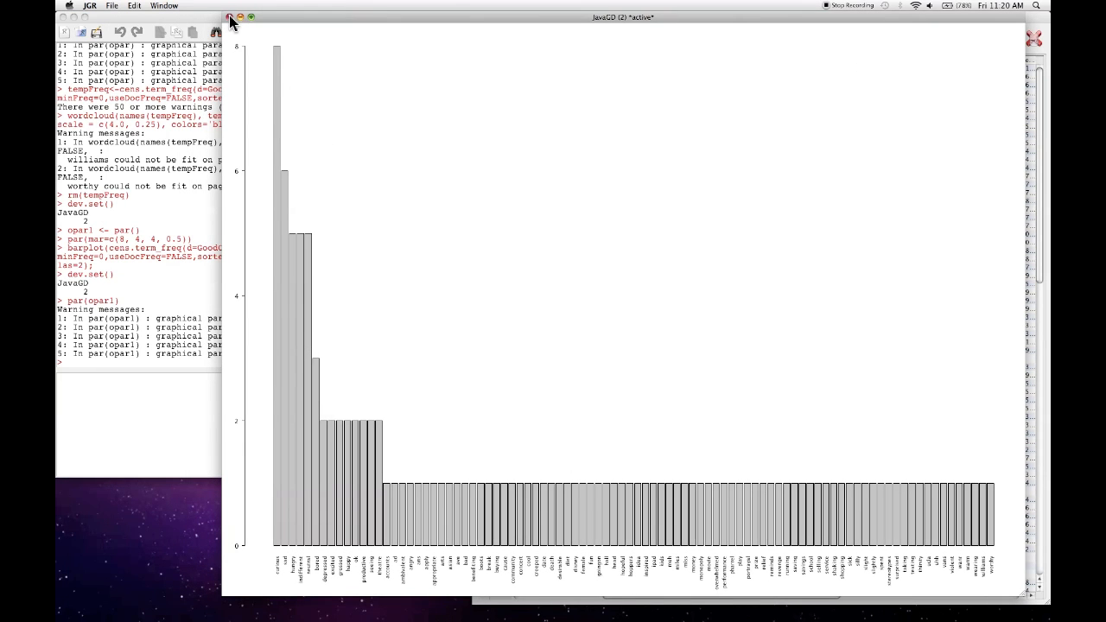
click(229, 18)
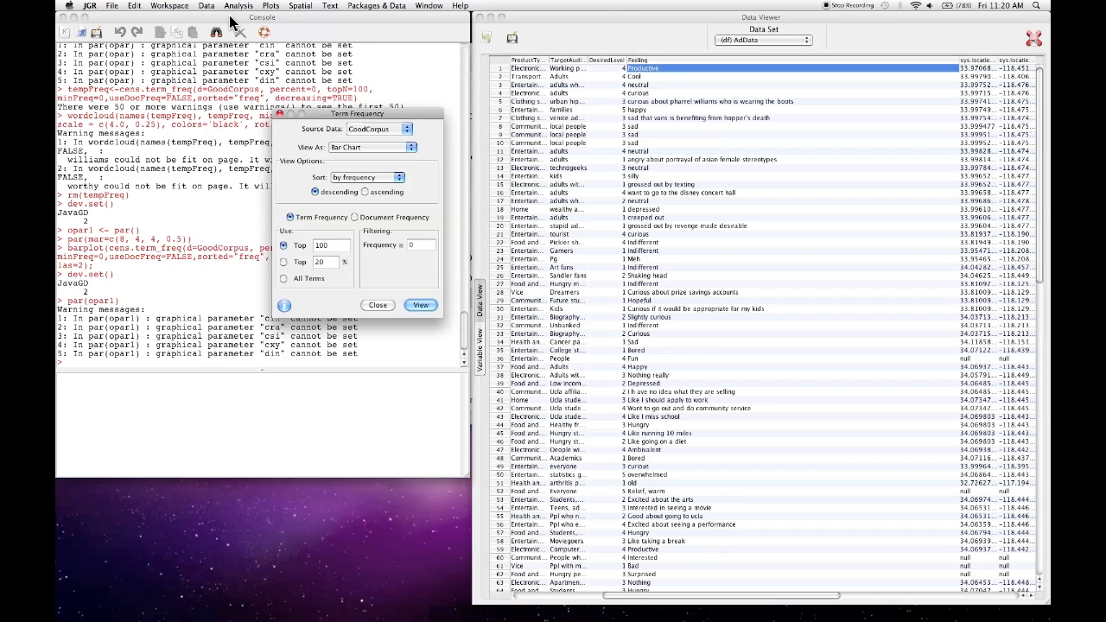
- Plot a bar chart of GoodCorpus's top 10% of terms by descending frequency, and close it after viewing it enlarged
click(283, 264)
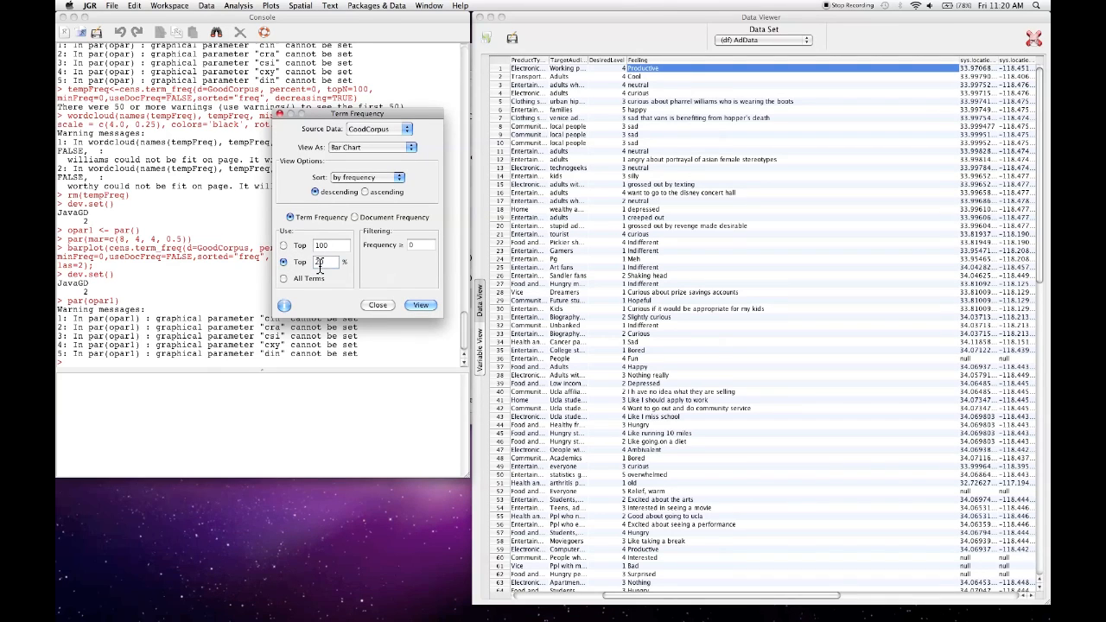
click(416, 303)
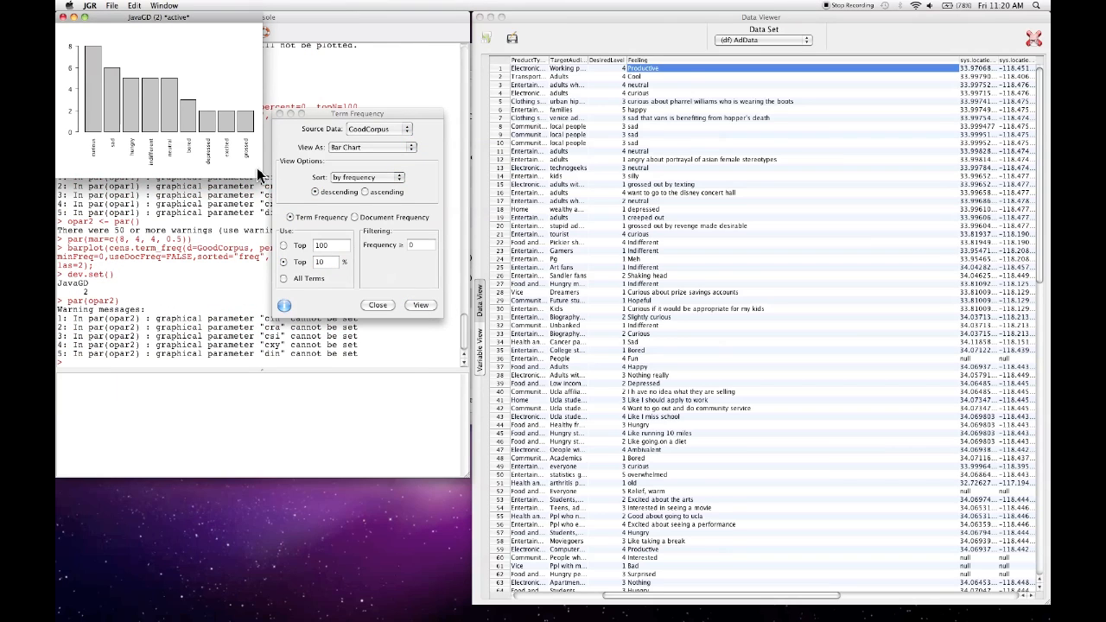
drag(260, 173, 776, 499)
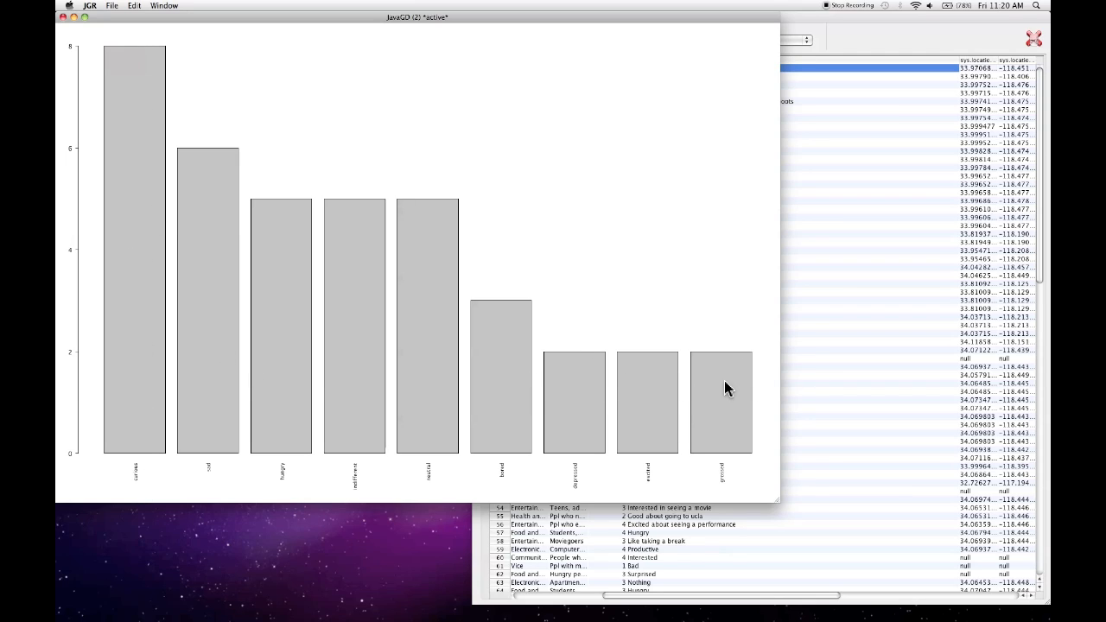
click(63, 17)
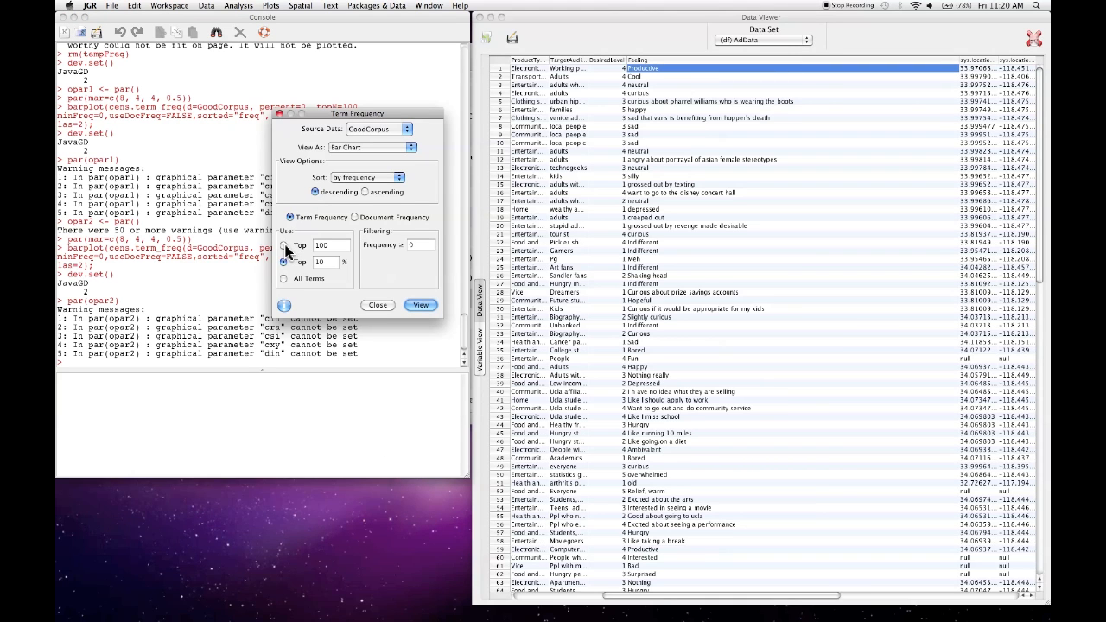
- Plot a bar chart of GoodCorpus's top 100 terms filtered to a frequency of at least 2, and enlarge the plot window
click(418, 248)
click(420, 305)
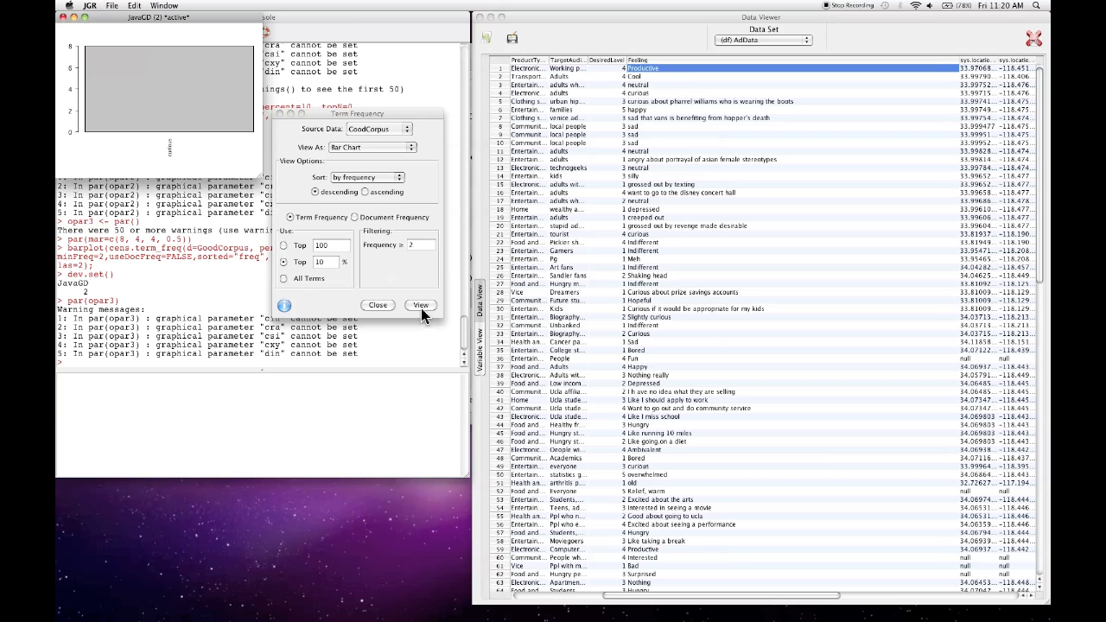
click(284, 246)
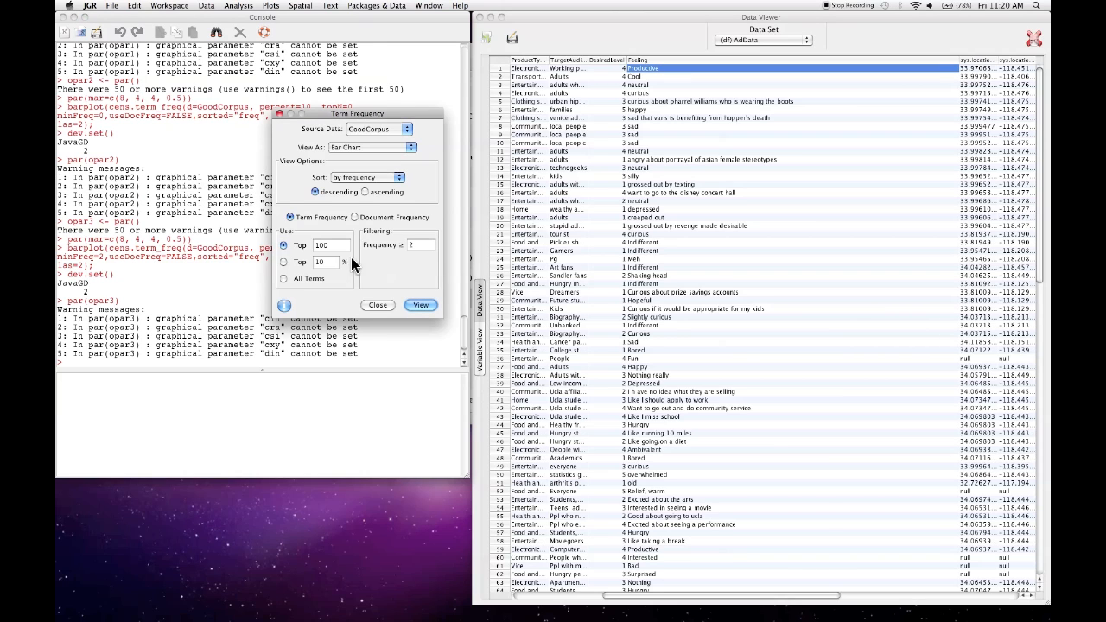
click(422, 306)
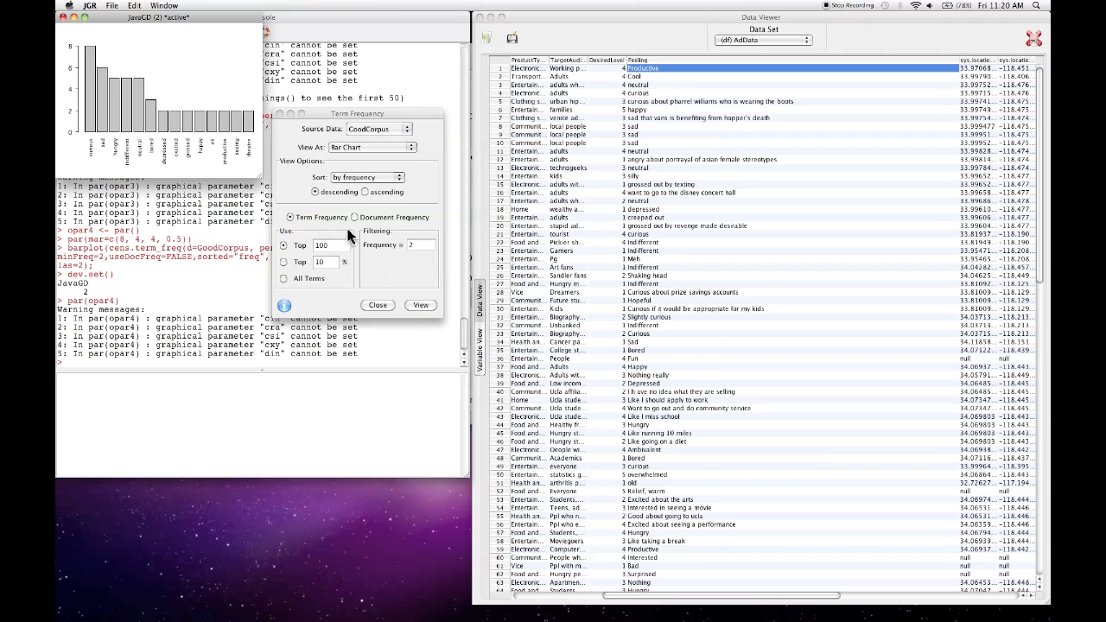
drag(257, 172, 608, 429)
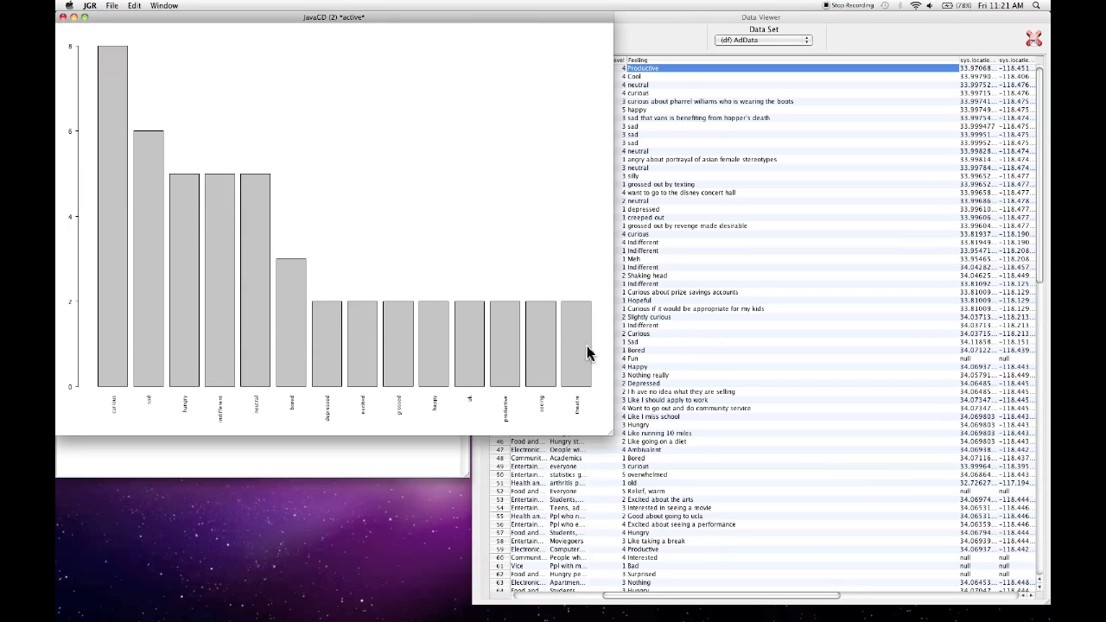
- Close the filtered bar chart plot and the Term Frequency dialog
click(62, 17)
drag(329, 116, 337, 114)
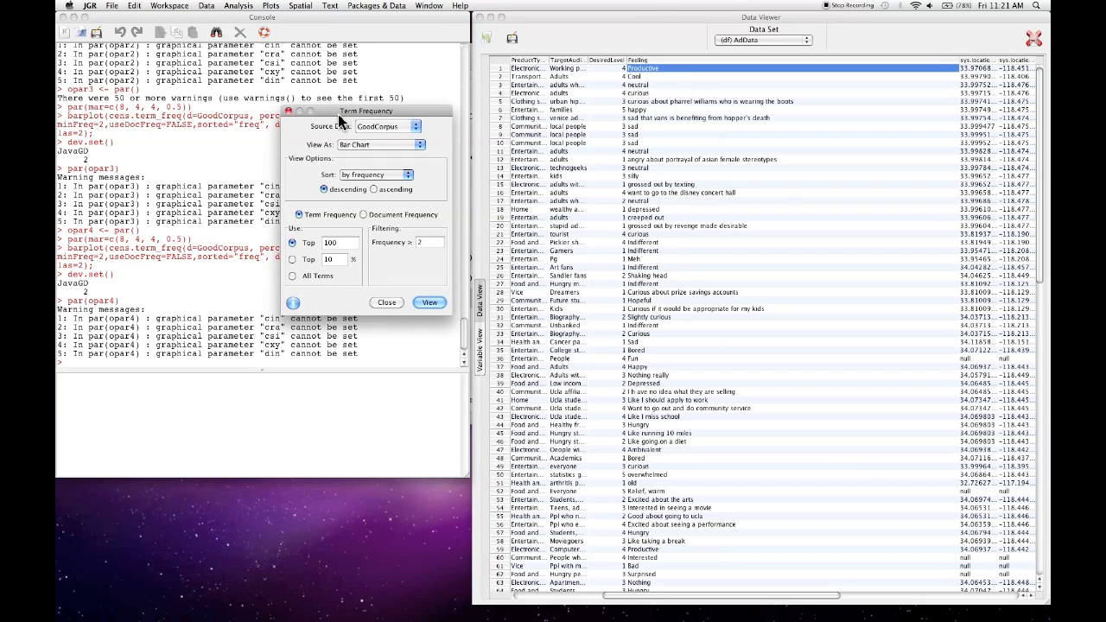
click(386, 302)
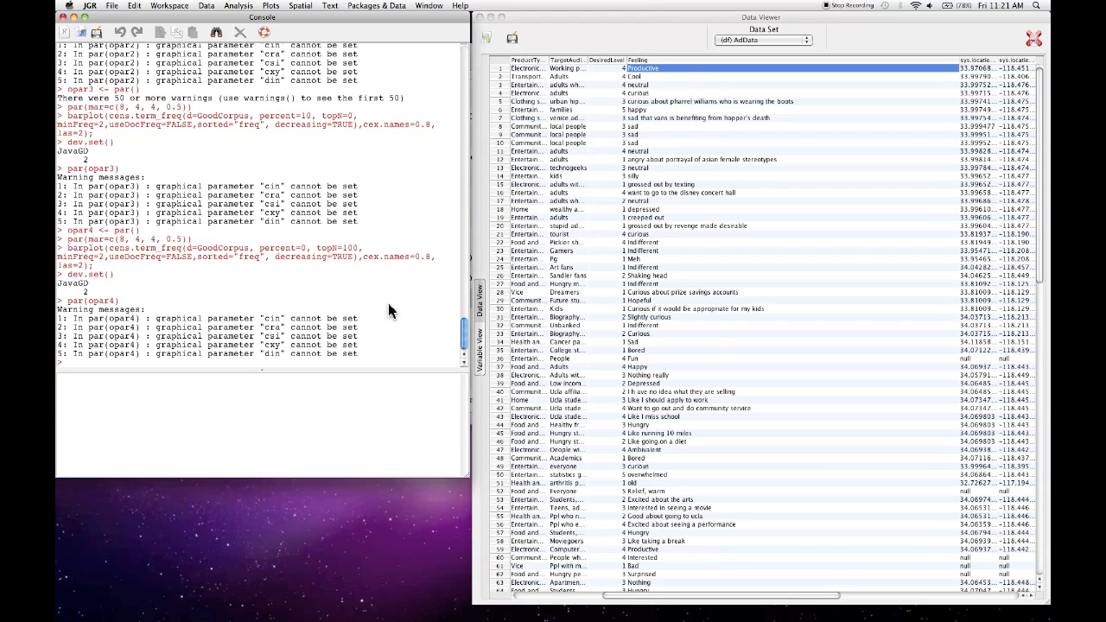
- Open the term document matrix of Feeling.corpus and enlarge the viewer window
click(330, 6)
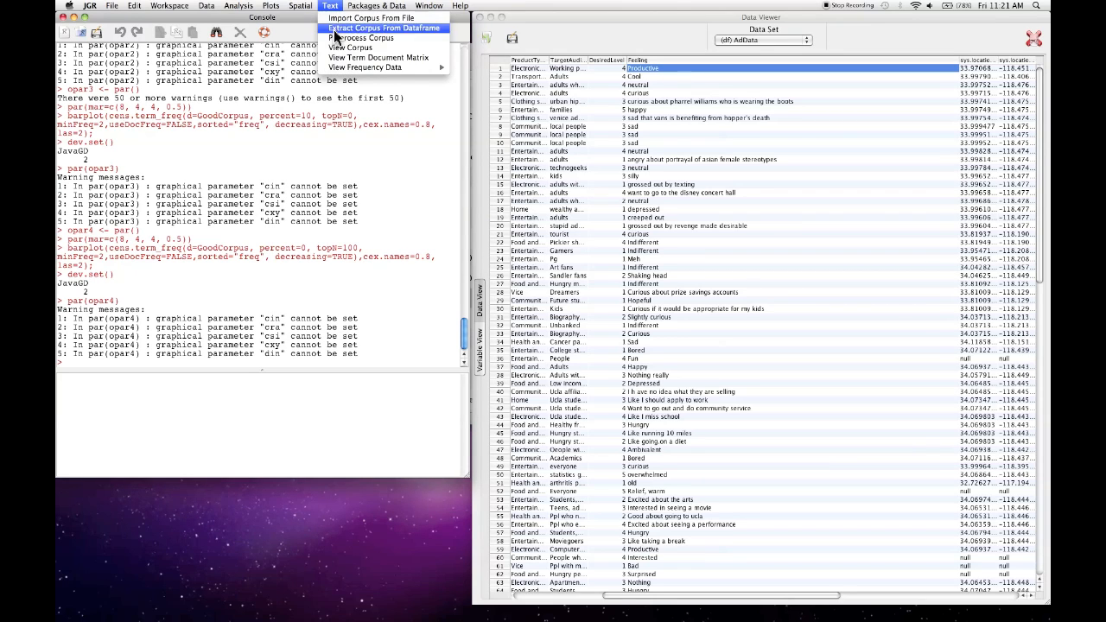
click(361, 61)
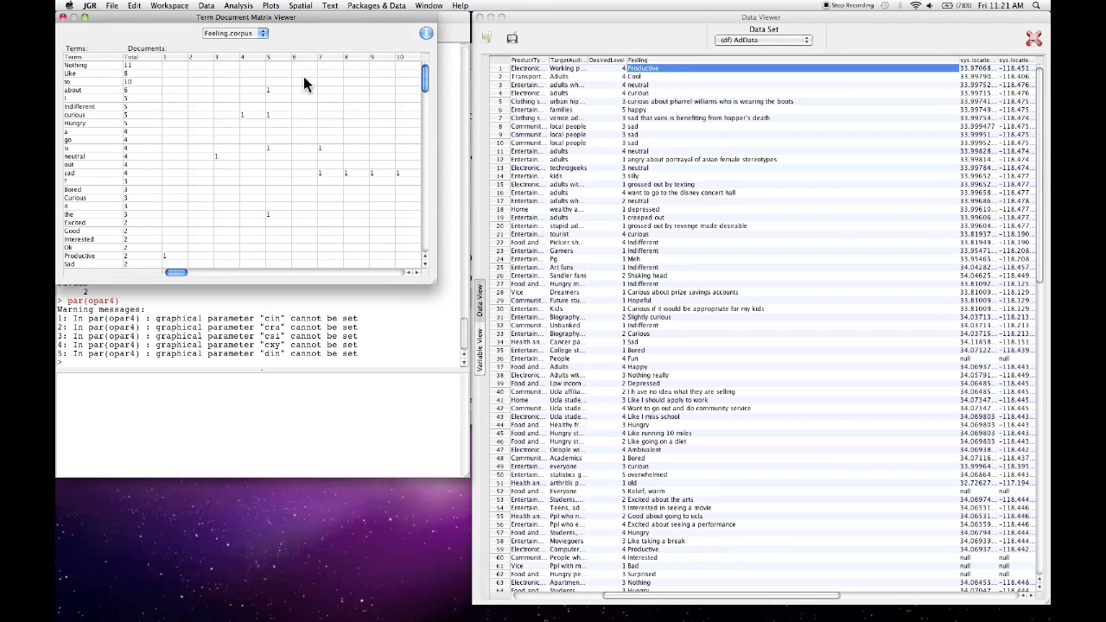
drag(434, 281, 809, 534)
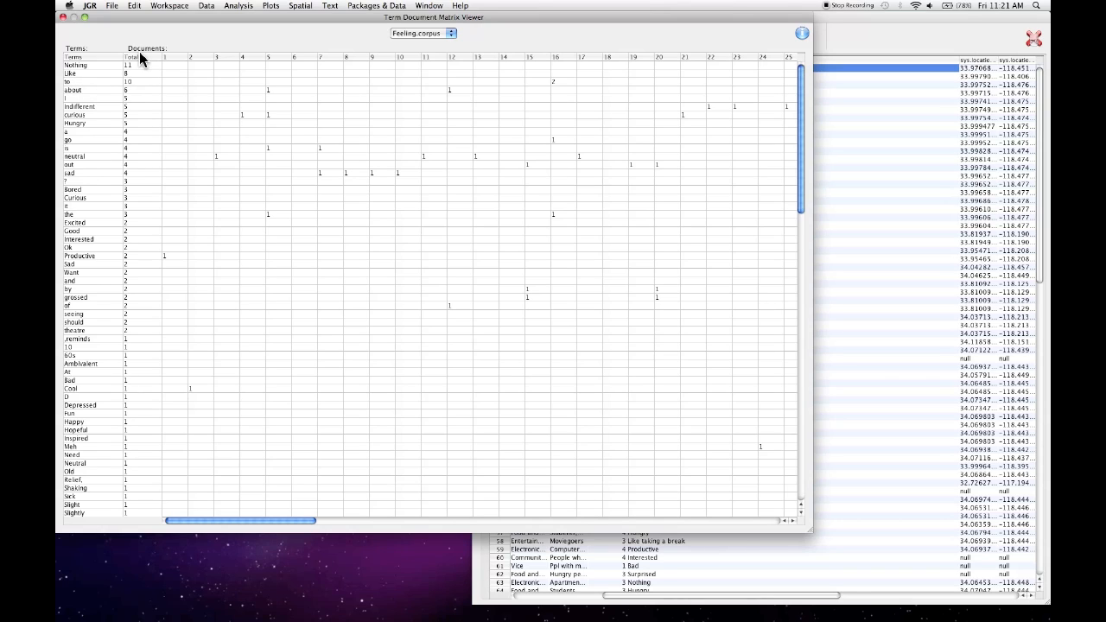
- Show the term document matrix of GoodCorpus instead, and enlarge the viewer window
click(412, 36)
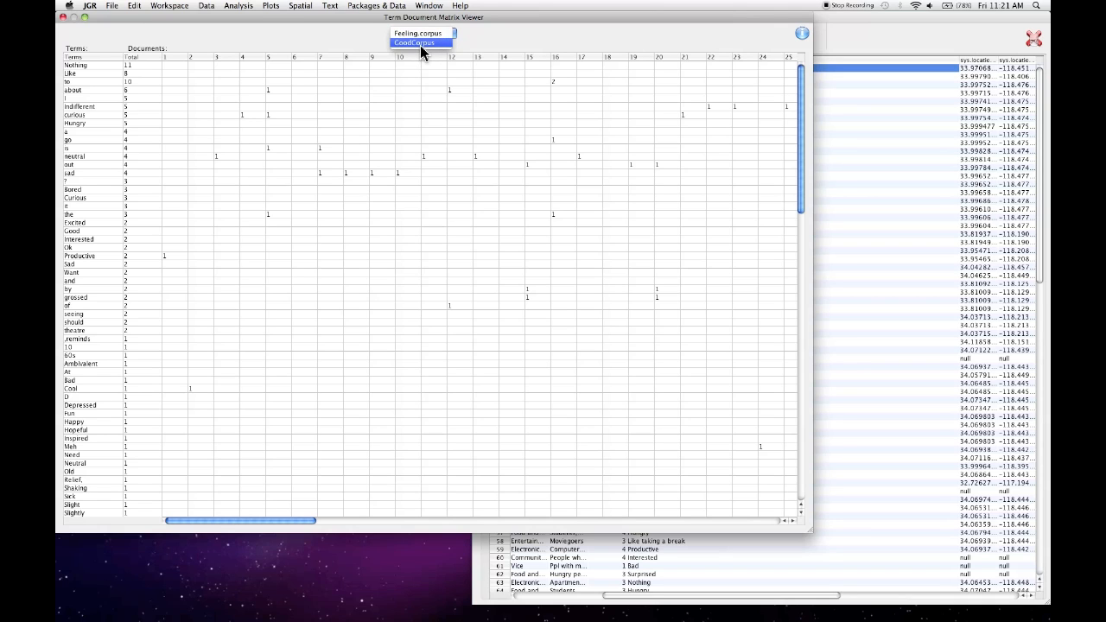
click(420, 45)
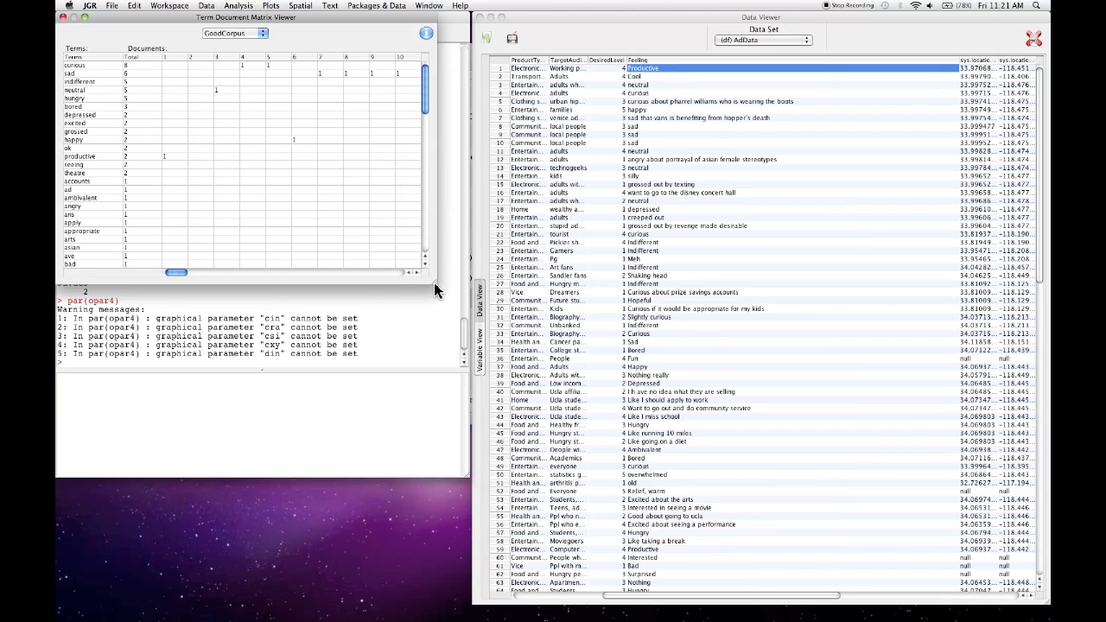
drag(434, 286, 661, 456)
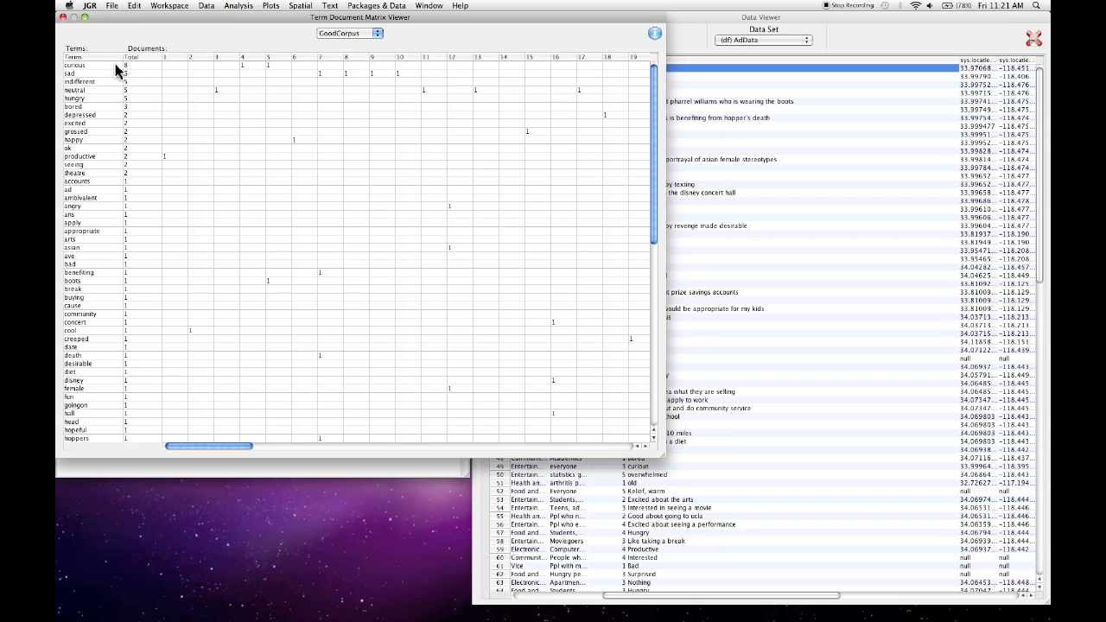
- Compare the document numbers marked in the matrix row for "curious" with the matching Feeling entries in the AdData table
click(251, 65)
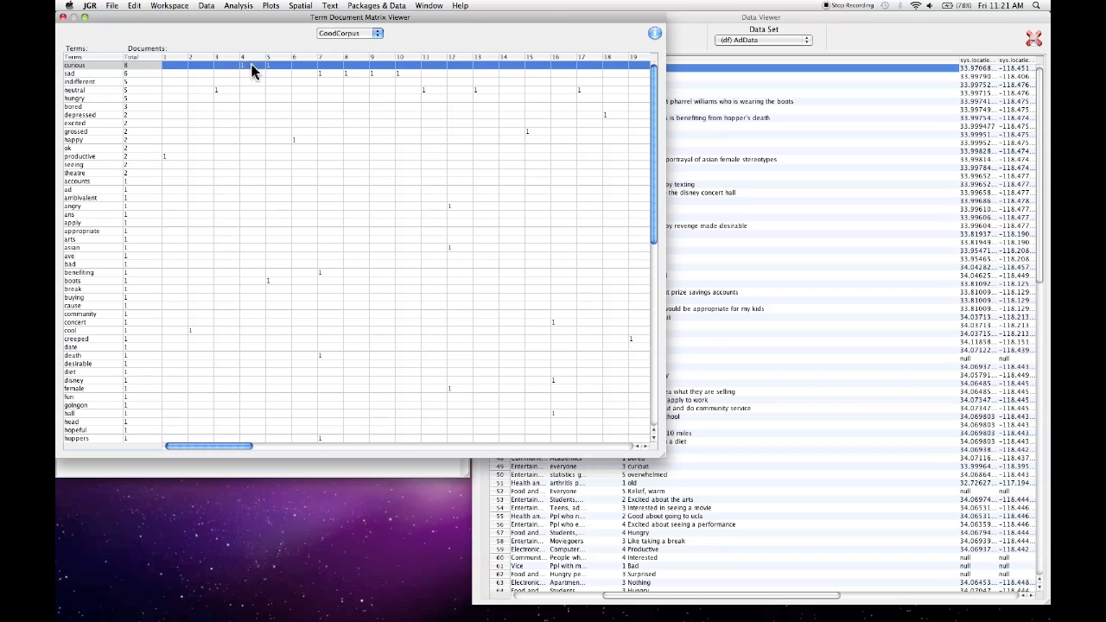
click(720, 15)
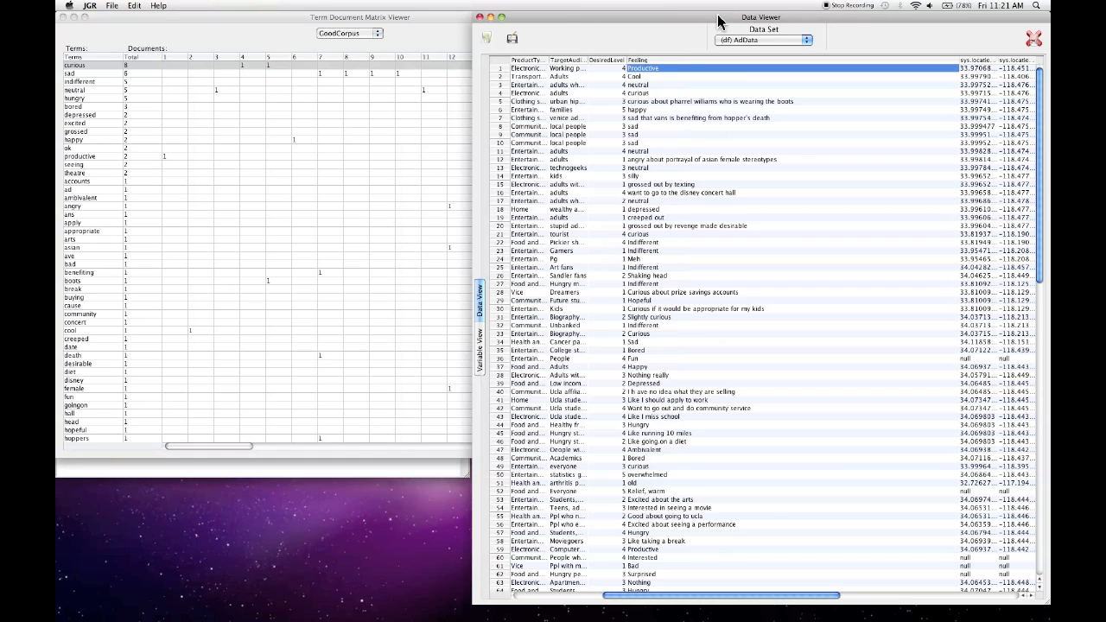
click(649, 92)
click(334, 103)
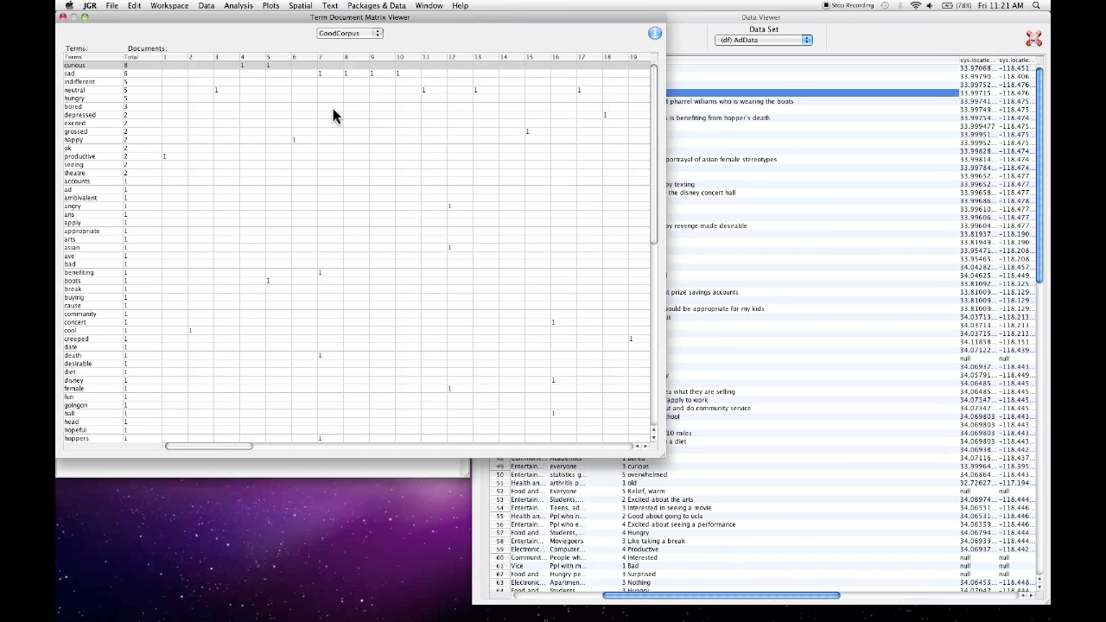
click(301, 66)
click(683, 51)
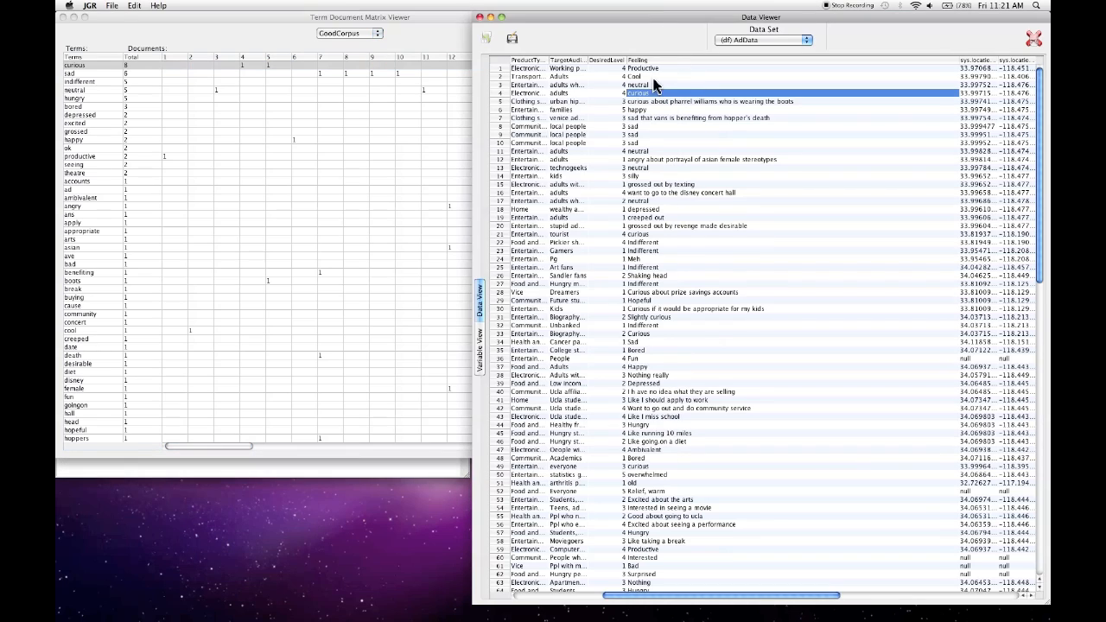
click(423, 19)
scroll(590, 204, right, 3)
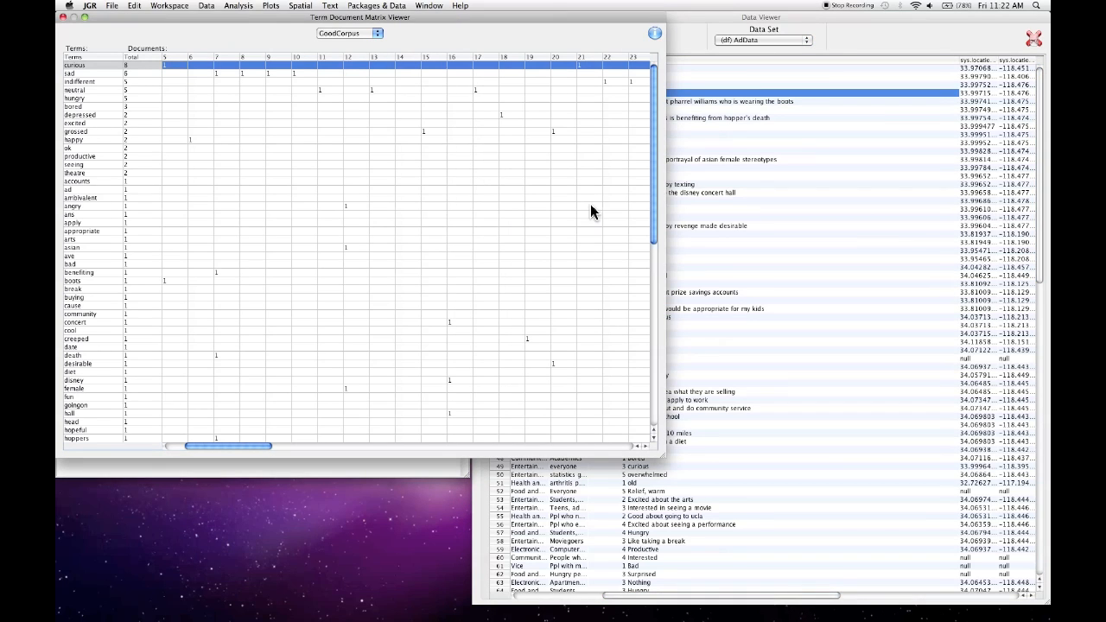
click(678, 25)
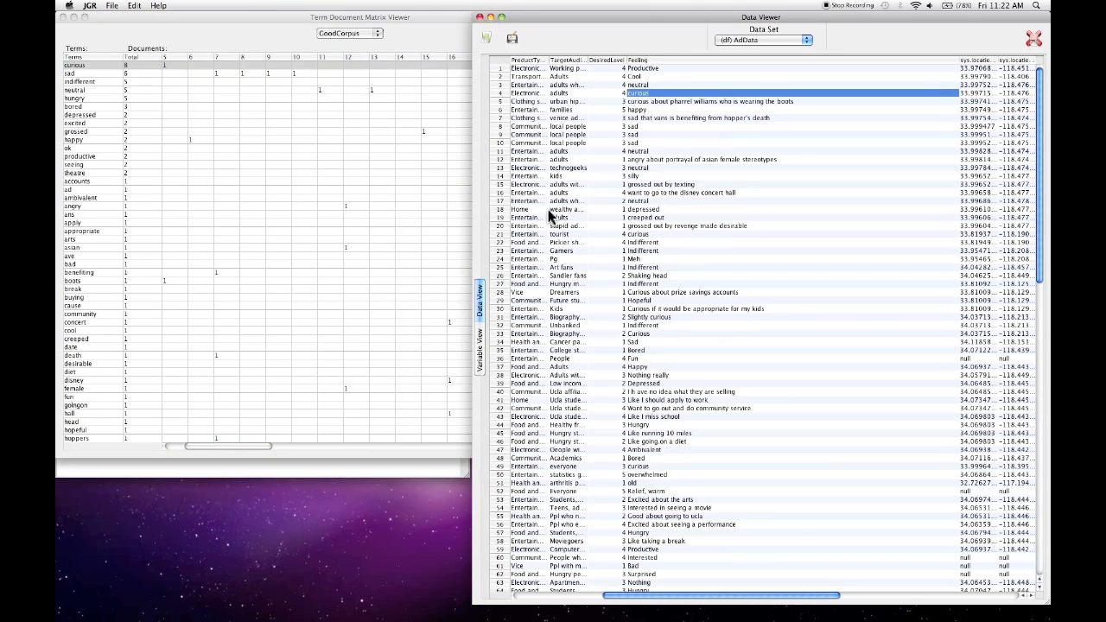
click(373, 16)
scroll(518, 92, right, 5)
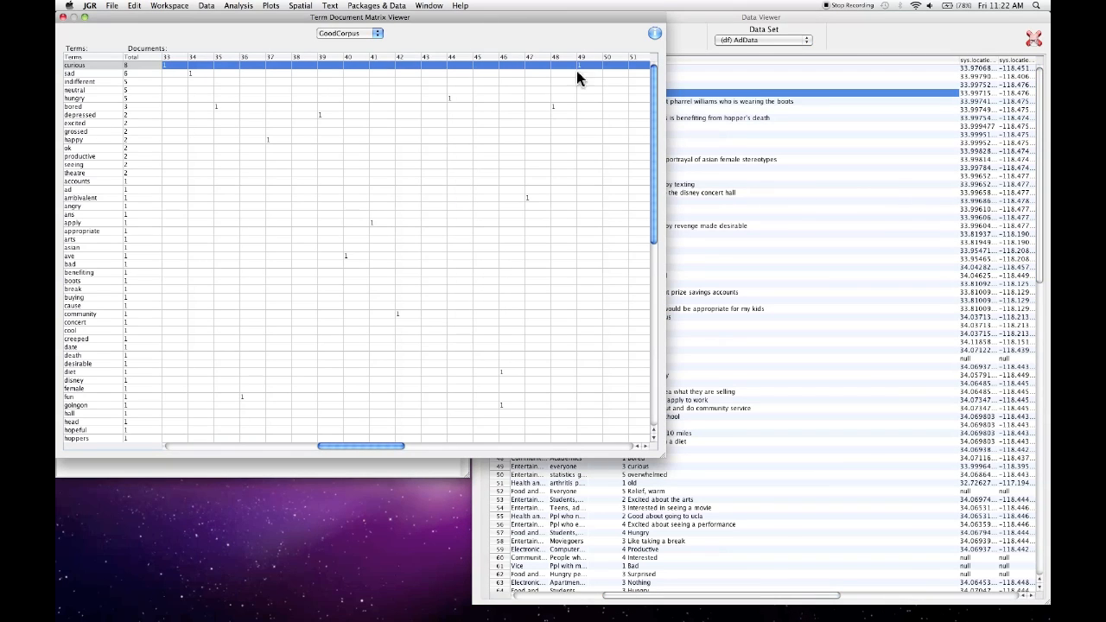
click(683, 27)
scroll(670, 161, down, 2)
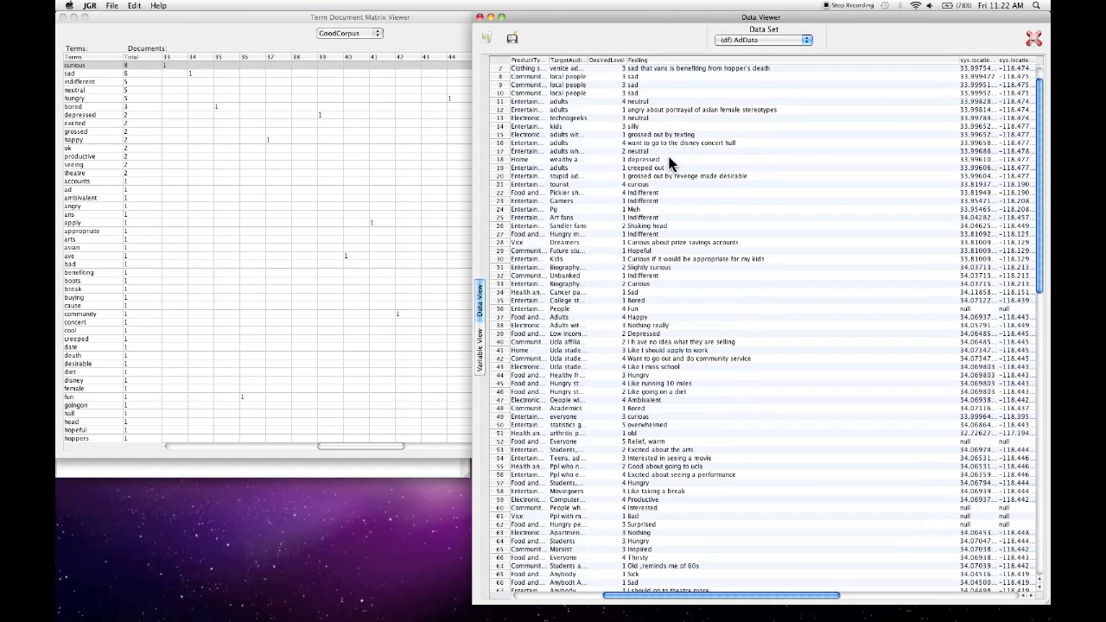
- Examine the remaining terms and documents of GoodCorpus's term document matrix, and return to its first row and column
click(411, 22)
scroll(300, 187, down, 7)
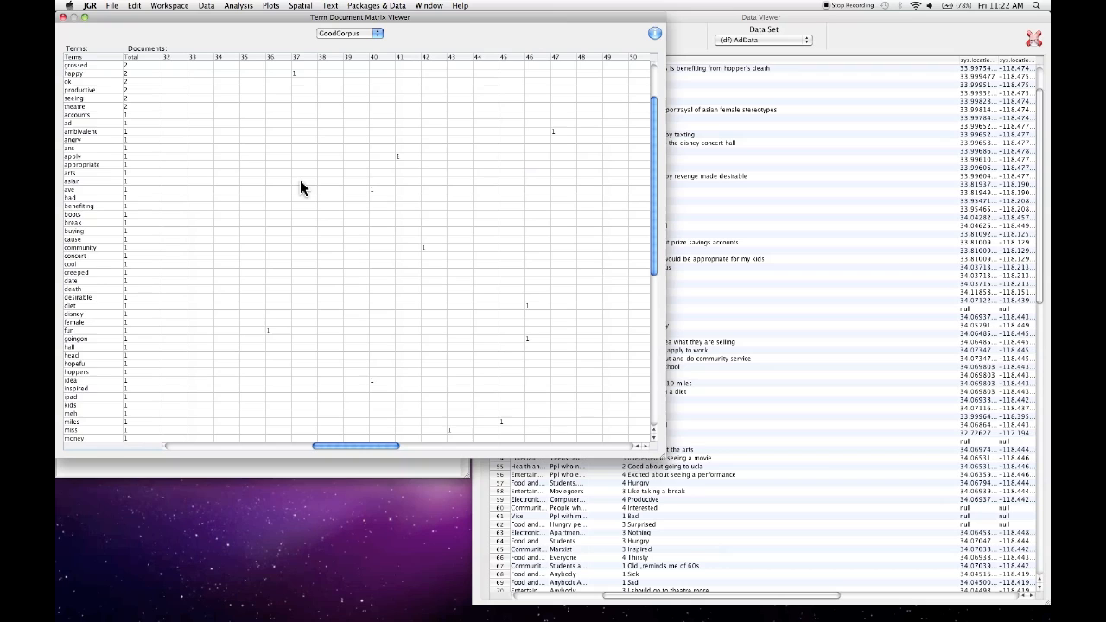
scroll(299, 188, left, 4)
scroll(301, 186, down, 8)
scroll(301, 186, left, 3)
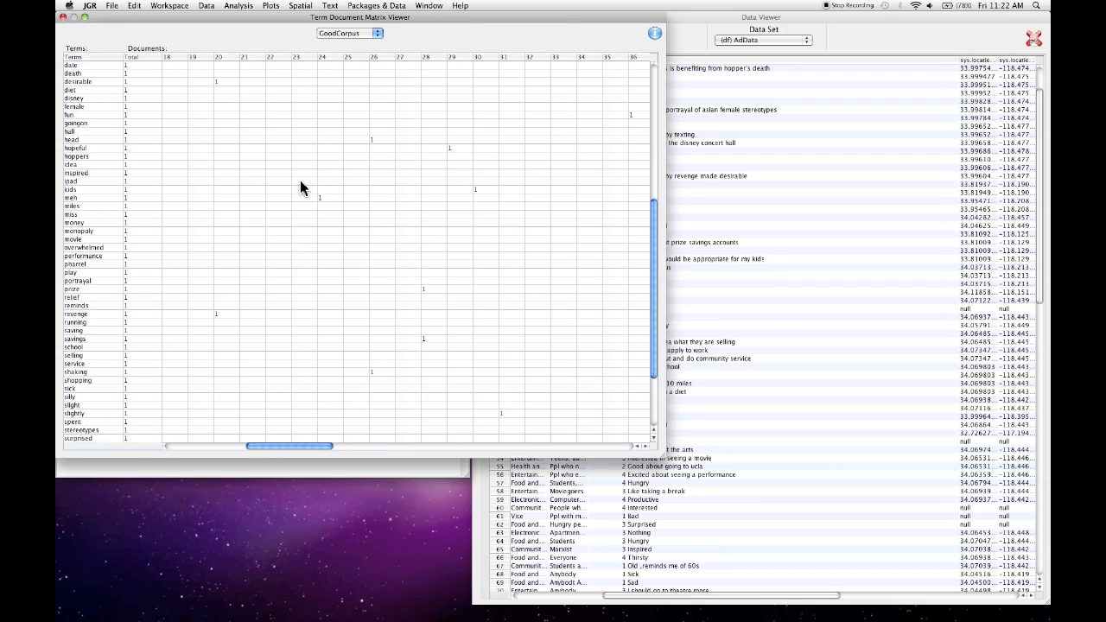
scroll(301, 187, left, 2)
scroll(300, 187, left, 1)
scroll(301, 188, up, 15)
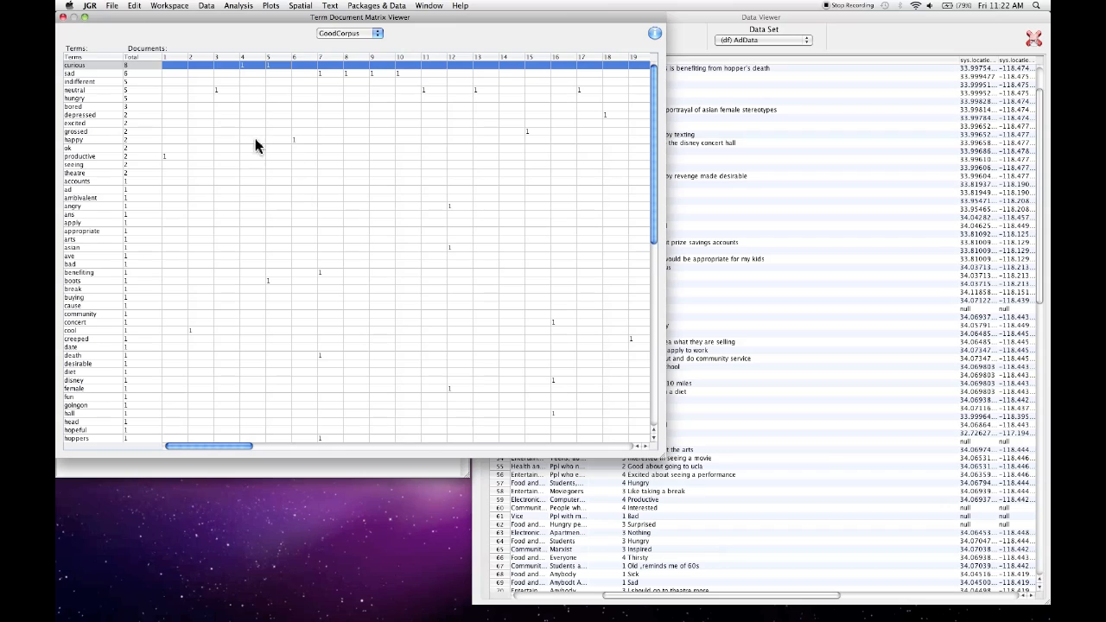